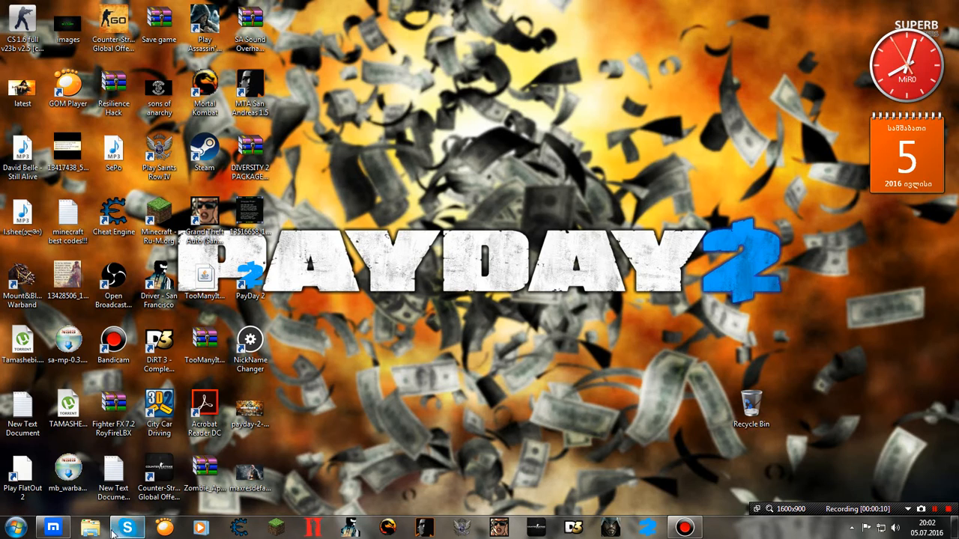
Start creating a new Google account for Gmail and enter minecraft as the first name and gamer as the last name
{"action": "left_click", "coordinate": [124, 469]}
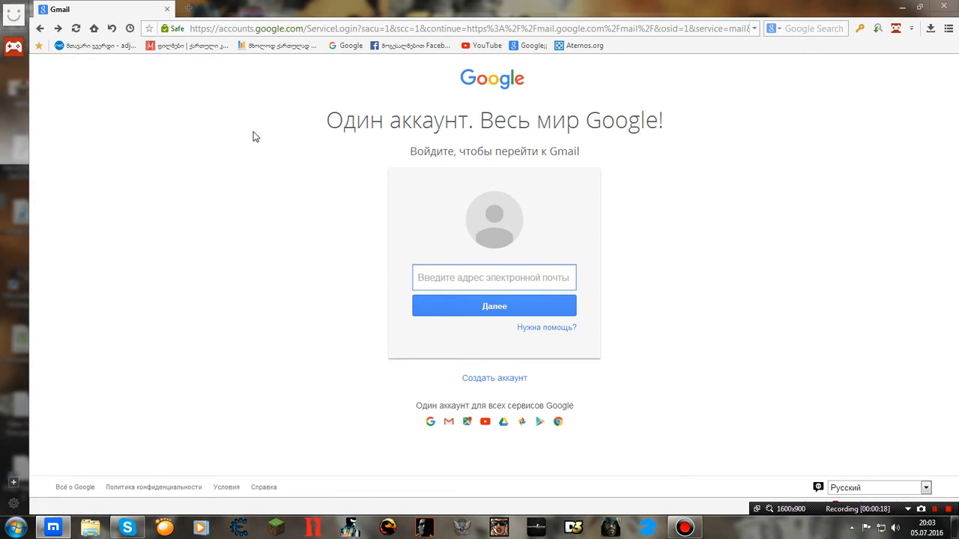
{"action": "left_click", "coordinate": [489, 382]}
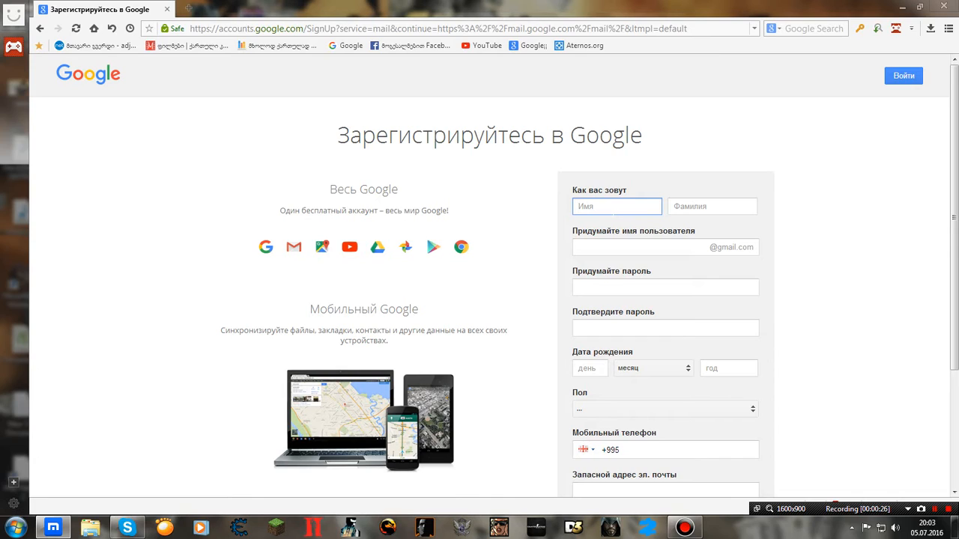
{"action": "type", "text": "minecraft"}
{"action": "key", "text": "Tab"}
{"action": "type", "text": "gamer"}
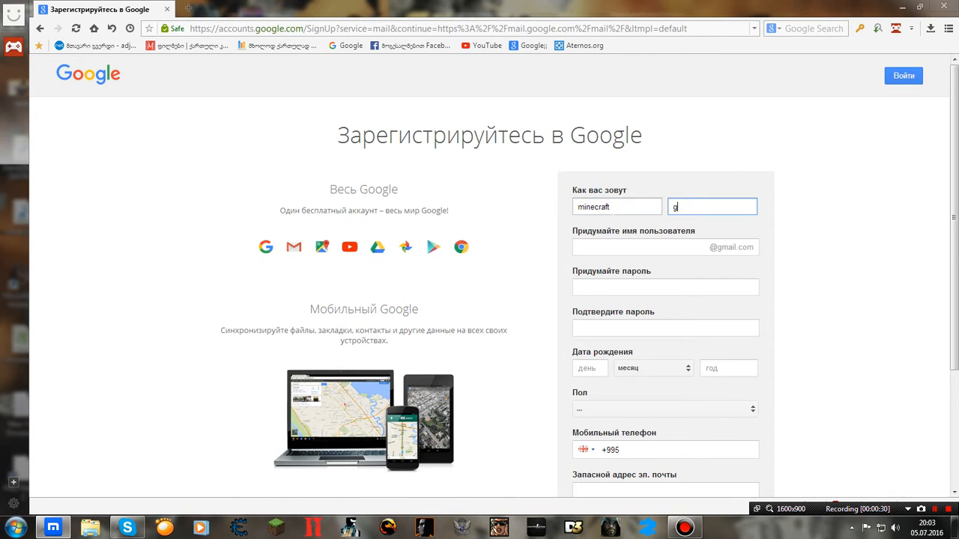
Try minecraftgamer as the Gmail username and pick the suggested available username instead
{"action": "key", "text": "Tab"}
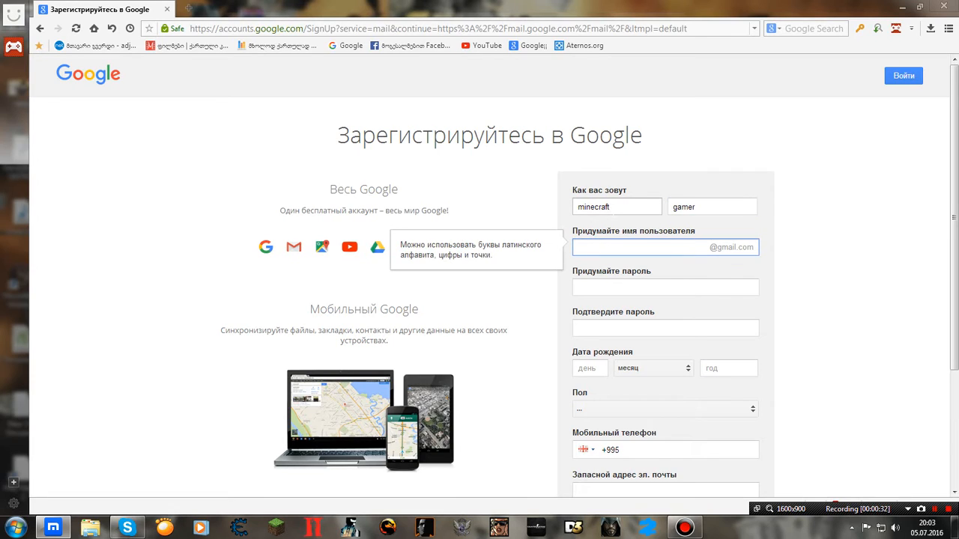
{"action": "left_click", "coordinate": [648, 290]}
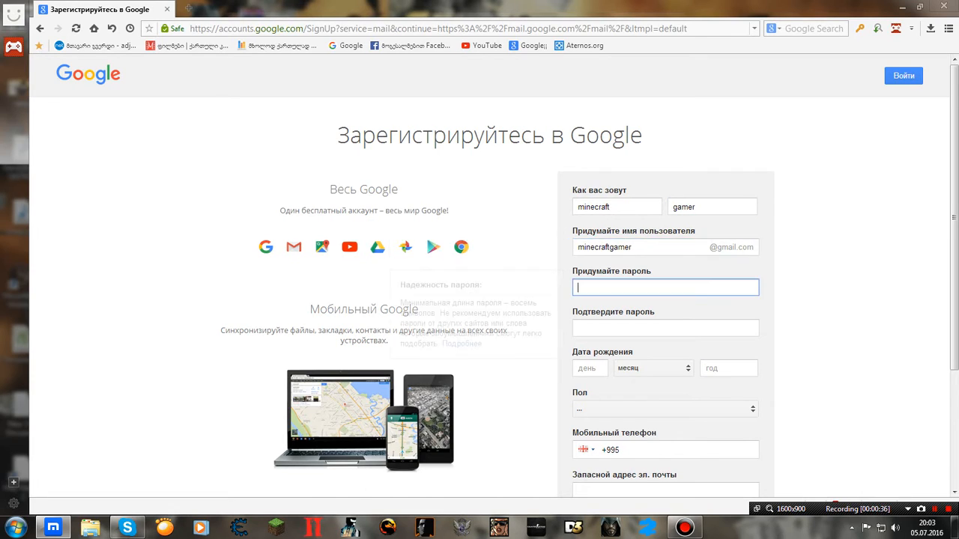
{"action": "left_click", "coordinate": [638, 278]}
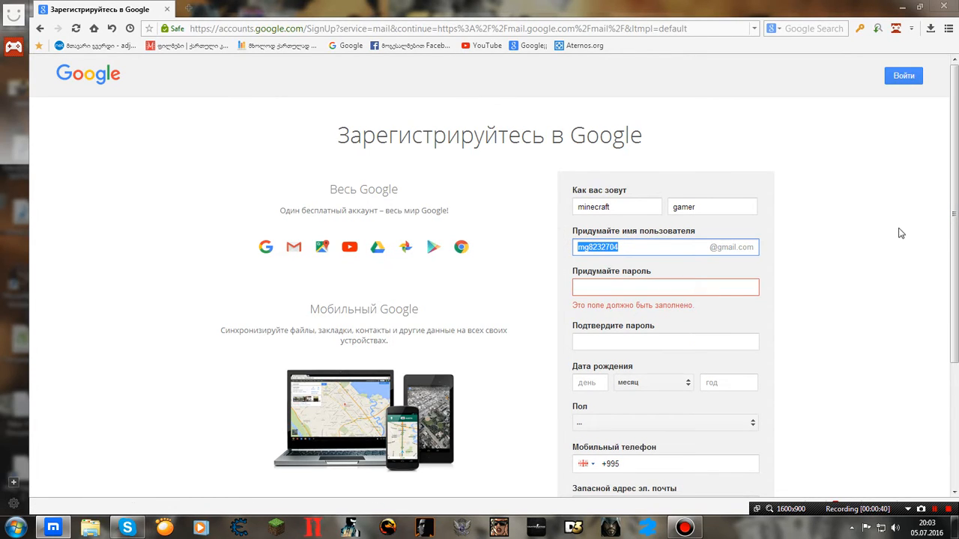
{"action": "key", "text": "Tab"}
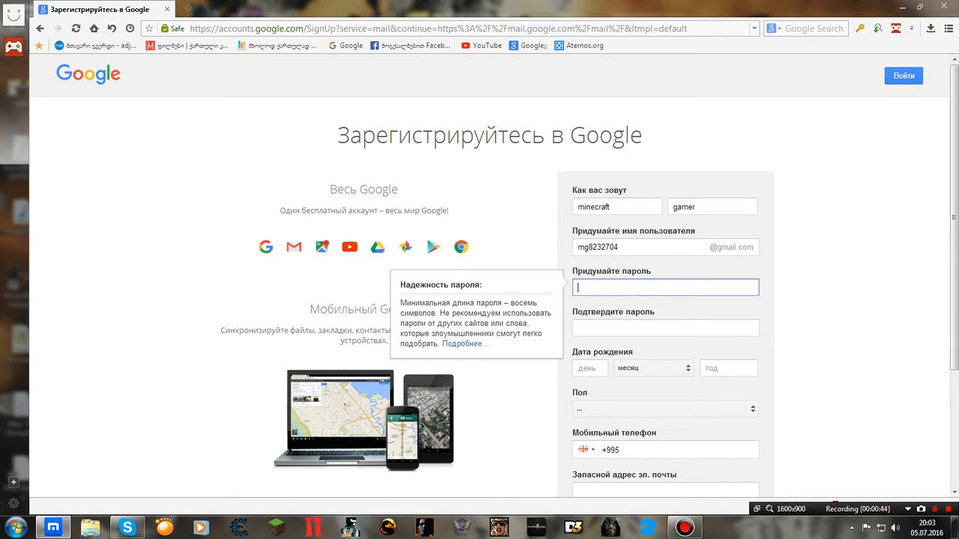
{"action": "type", "text": "••"}
{"action": "left_click", "coordinate": [585, 333]}
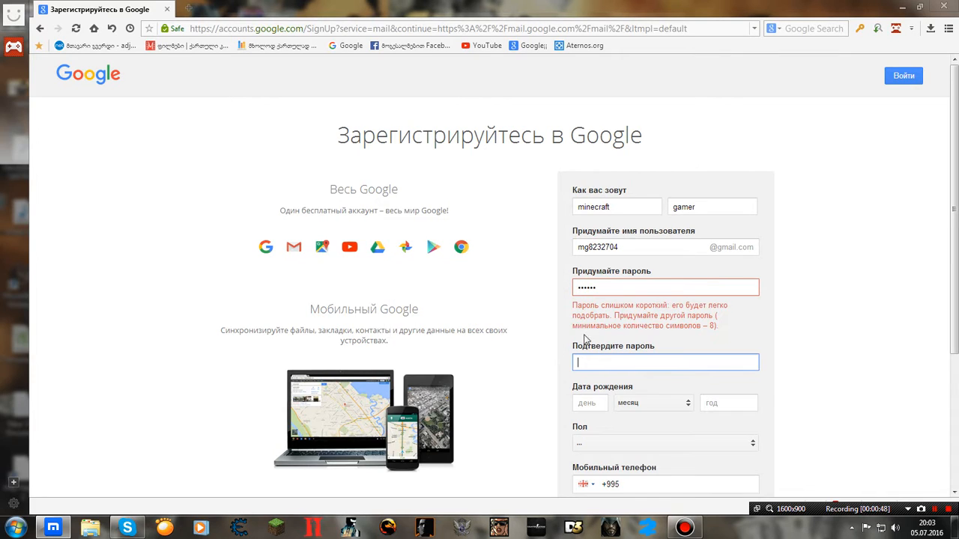
{"action": "left_click", "coordinate": [665, 291]}
{"action": "key", "text": "BackSpace"}
{"action": "key", "text": "BackSpace"}
{"action": "key", "text": "BackSpace"}
{"action": "key", "text": "BackSpace"}
{"action": "key", "text": "BackSpace"}
{"action": "key", "text": "BackSpace"}
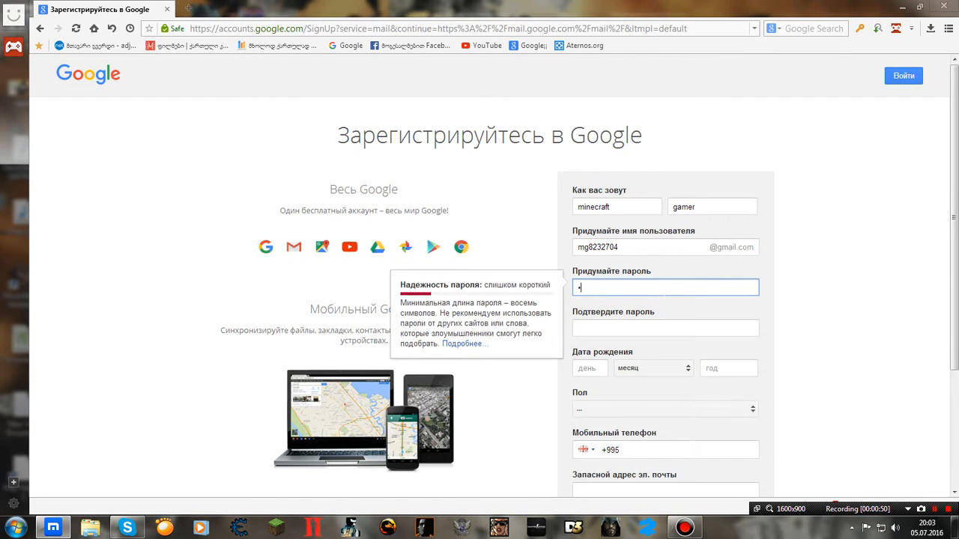
Enter a longer password for the Google account and repeat it as the password confirmation
{"action": "type", "text": "•••••"}
{"action": "key", "text": "Tab"}
{"action": "type", "text": "•"}
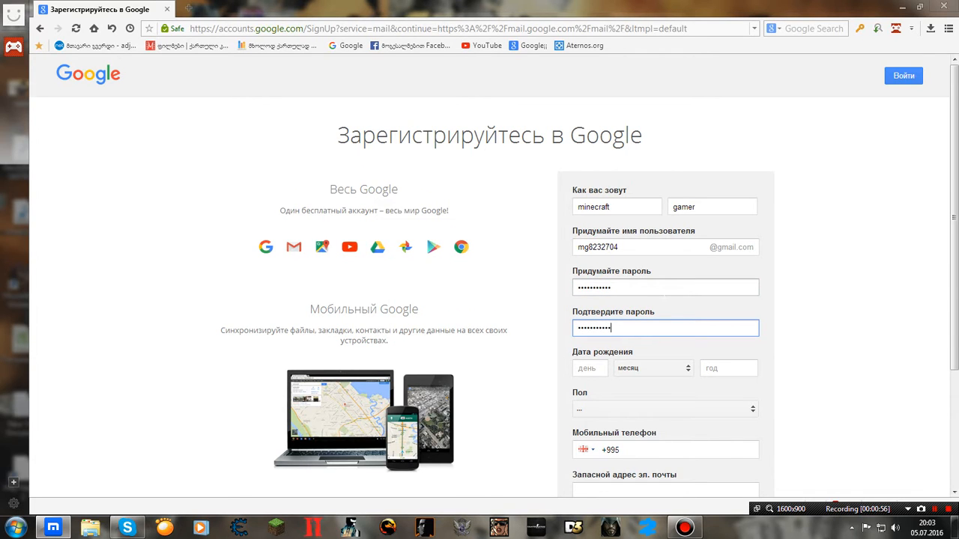
Submit the completed Google registration form and accept the privacy policy and terms of use
{"action": "scroll", "coordinate": [644, 229], "scroll_direction": "down", "scroll_amount": 3}
{"action": "scroll", "coordinate": [645, 229], "scroll_direction": "up", "scroll_amount": 3}
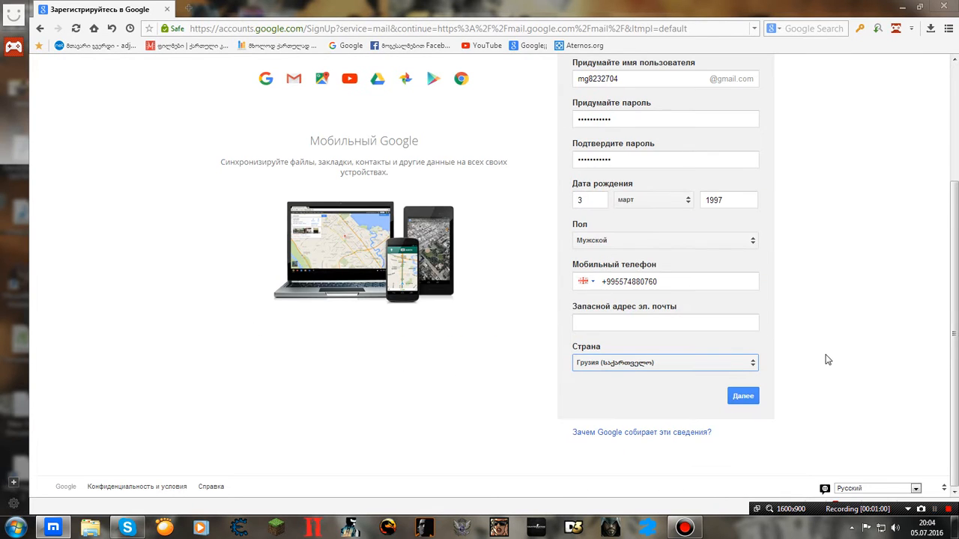
{"action": "scroll", "coordinate": [642, 240], "scroll_direction": "up", "scroll_amount": 1}
{"action": "scroll", "coordinate": [649, 251], "scroll_direction": "down", "scroll_amount": 1}
{"action": "left_click", "coordinate": [741, 398]}
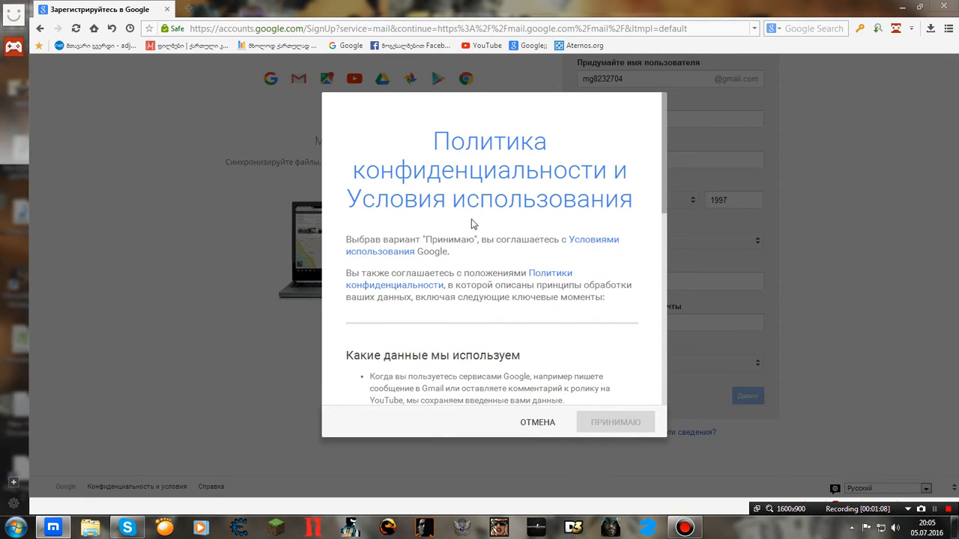
{"action": "scroll", "coordinate": [517, 330], "scroll_direction": "down", "scroll_amount": 3}
{"action": "scroll", "coordinate": [527, 346], "scroll_direction": "up", "scroll_amount": 3}
{"action": "scroll", "coordinate": [527, 346], "scroll_direction": "down", "scroll_amount": 8}
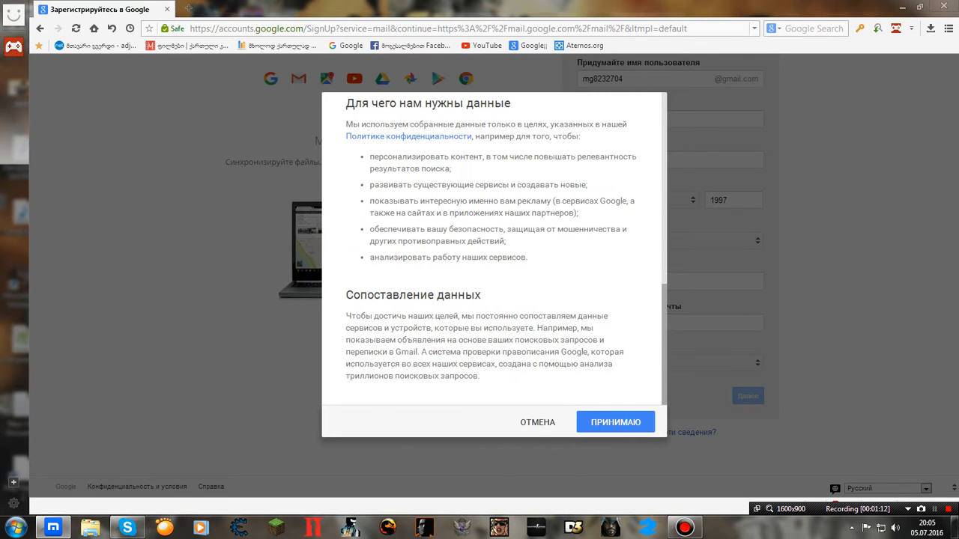
{"action": "left_click", "coordinate": [642, 430]}
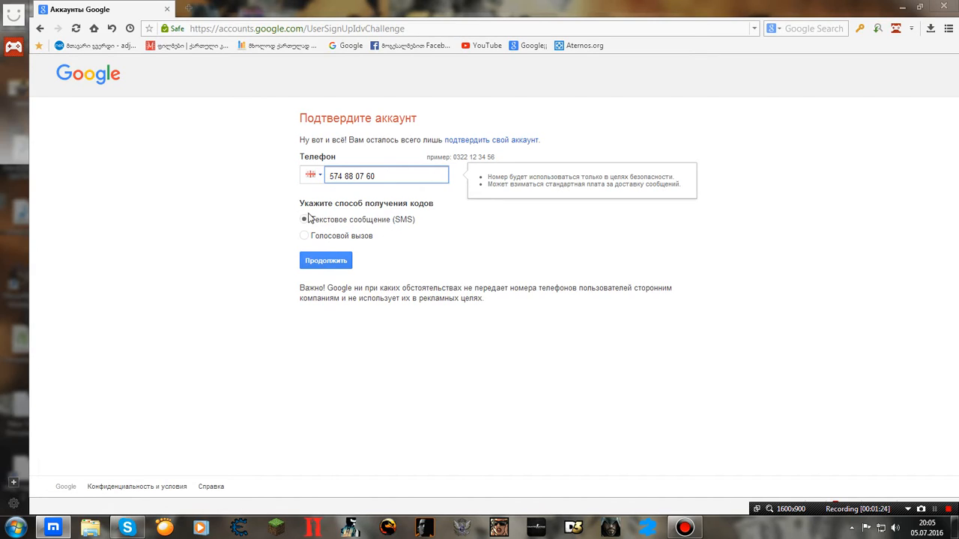
Request the account verification code by text message, replacing the phone number with a different one
{"action": "left_click", "coordinate": [329, 266]}
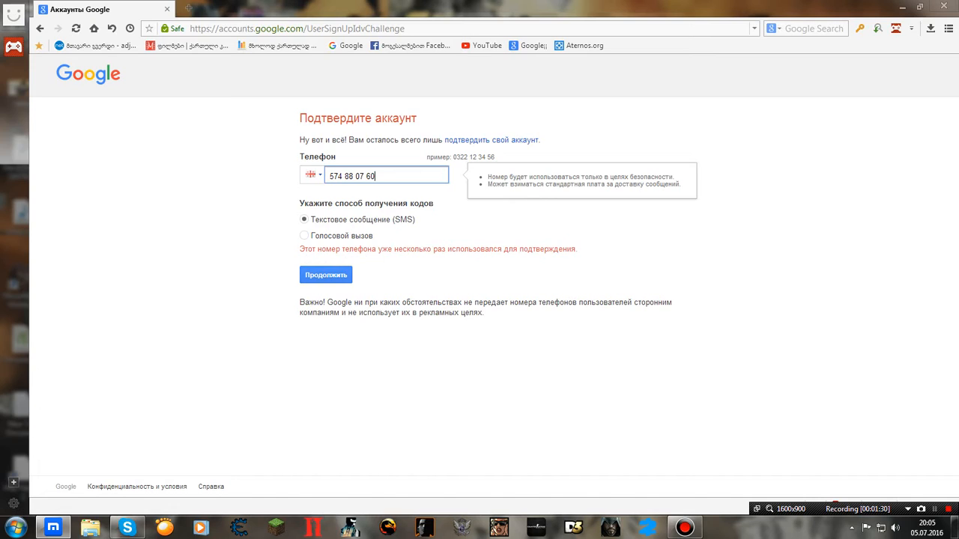
{"action": "key", "text": "ctrl+a"}
{"action": "type", "text": "5957888"}
{"action": "left_click", "coordinate": [334, 278]}
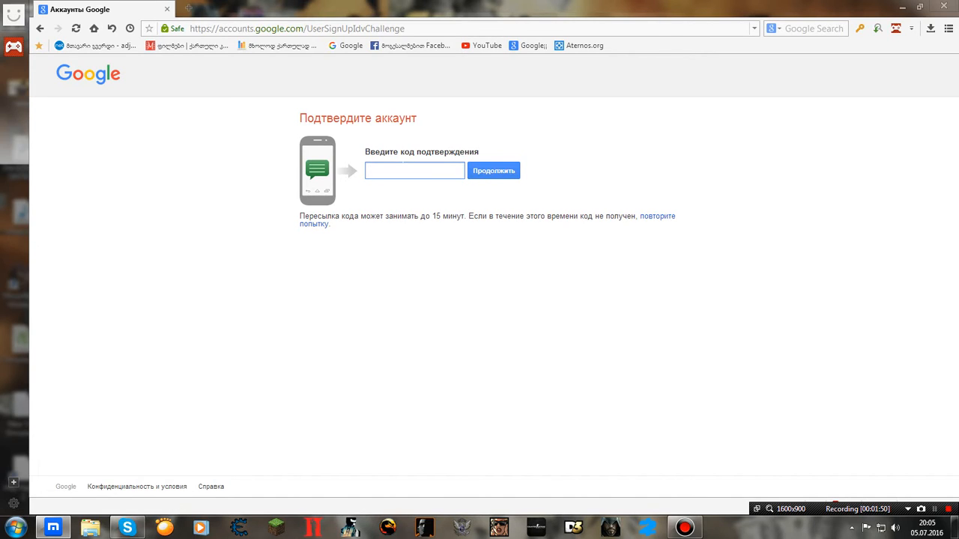
Confirm the account with the received verification code and continue to the Gmail inbox
{"action": "left_click", "coordinate": [488, 173]}
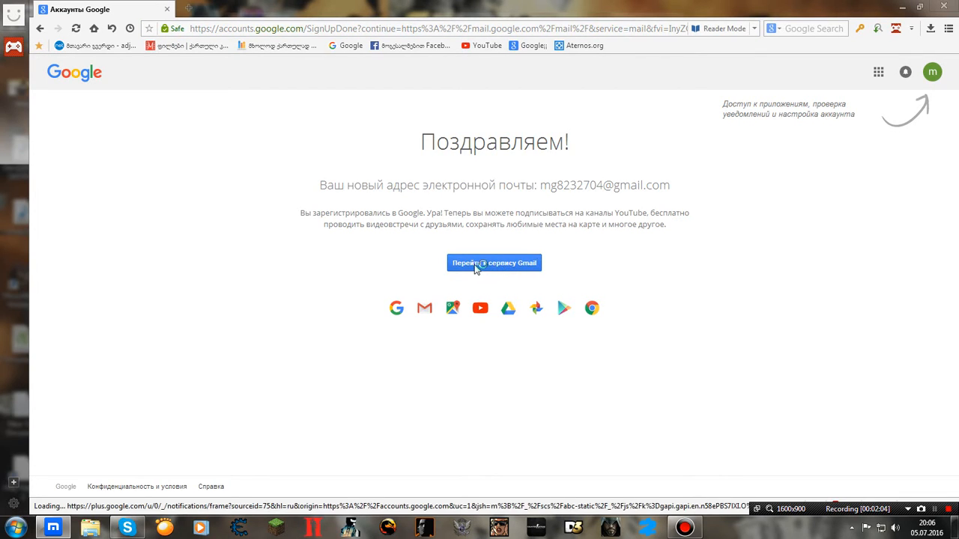
{"action": "left_click", "coordinate": [521, 265]}
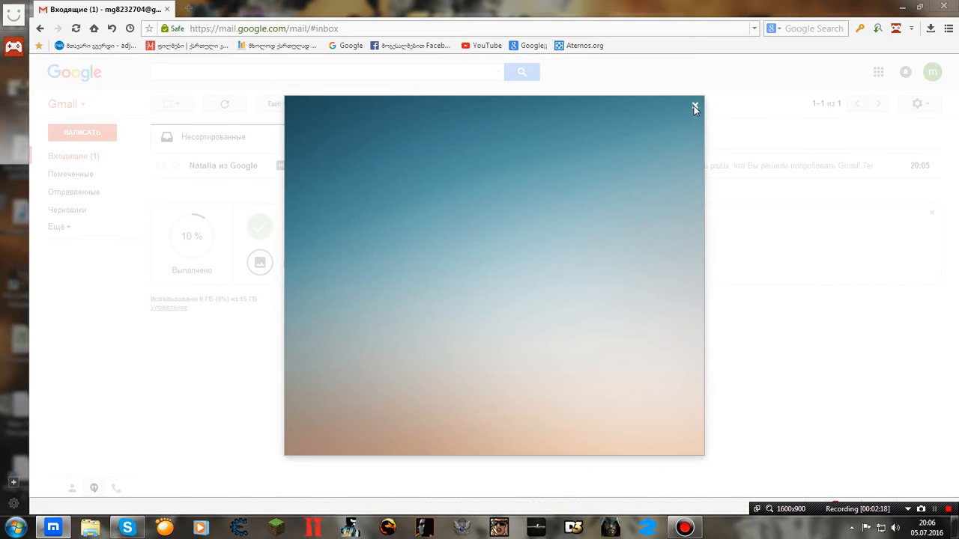
{"action": "left_click", "coordinate": [695, 107]}
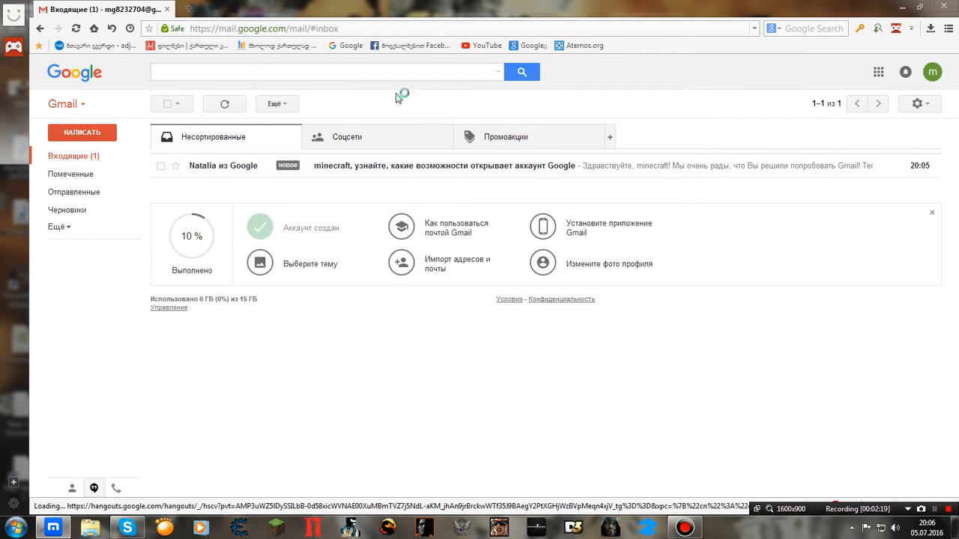
Open aternos.org in a new tab and go to its login and sign-up page, dismissing the pop-up advertisement
{"action": "left_click", "coordinate": [188, 8]}
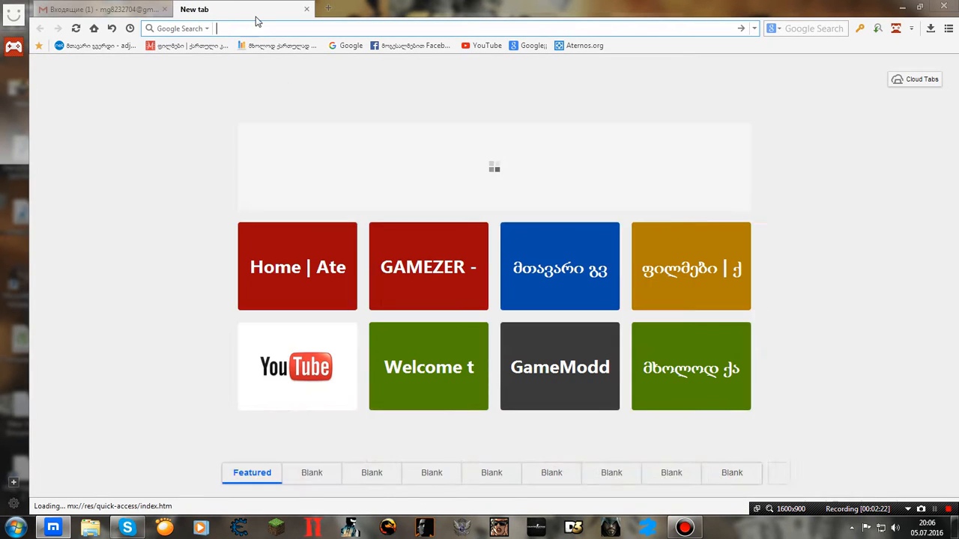
{"action": "type", "text": "at"}
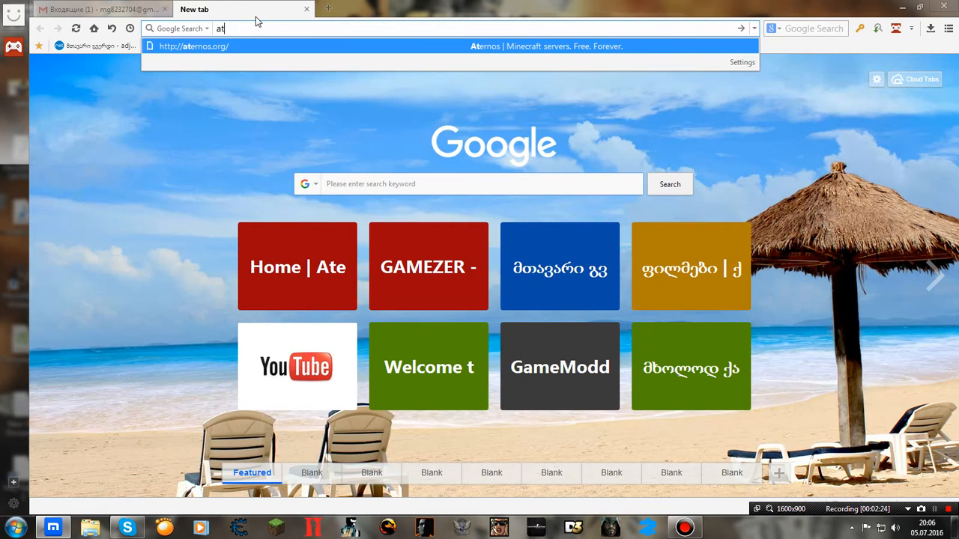
{"action": "type", "text": "ernos.org"}
{"action": "key", "text": "Return"}
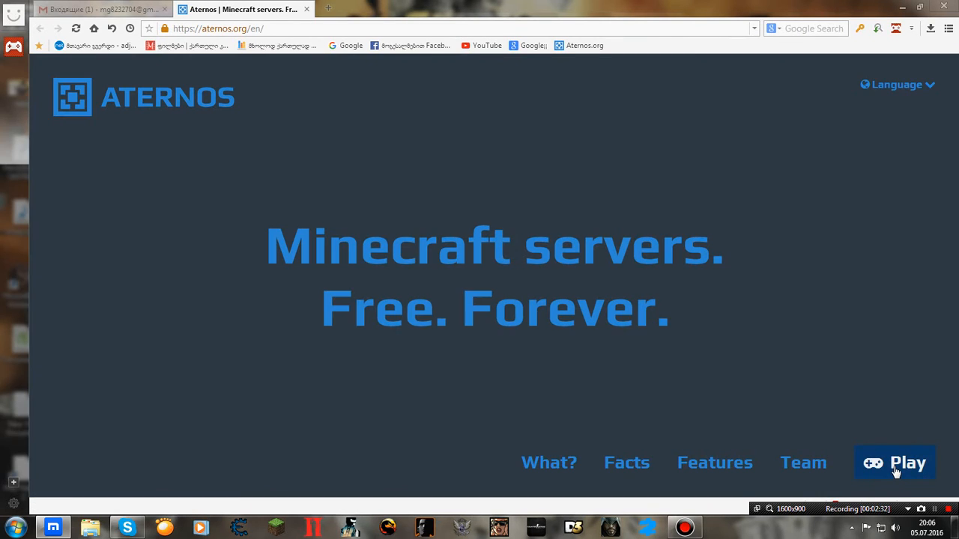
{"action": "left_click", "coordinate": [896, 471]}
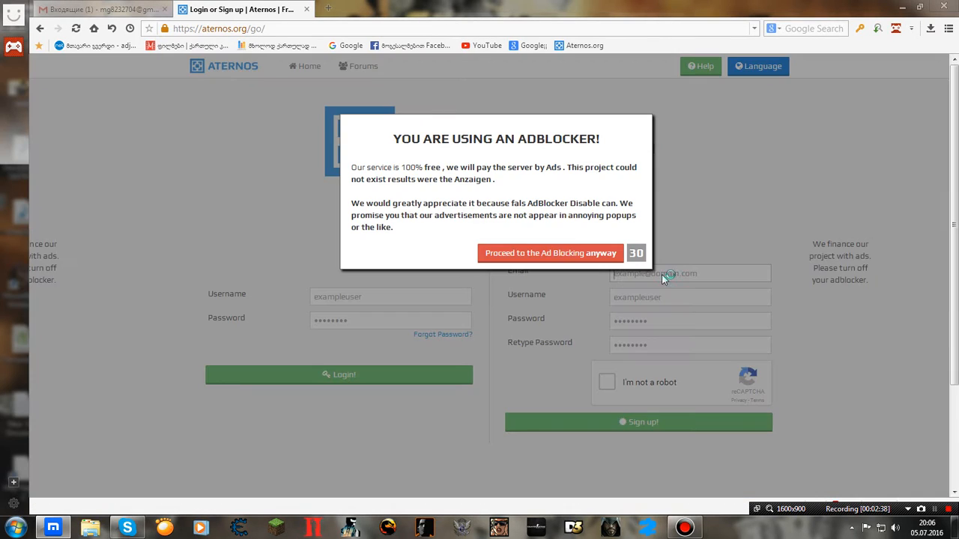
{"action": "left_click", "coordinate": [597, 256]}
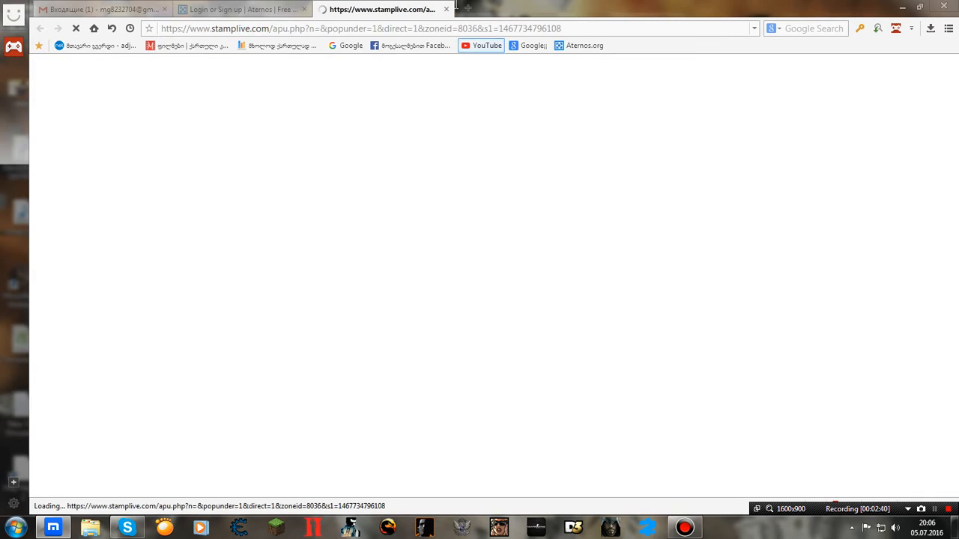
{"action": "left_click", "coordinate": [447, 9]}
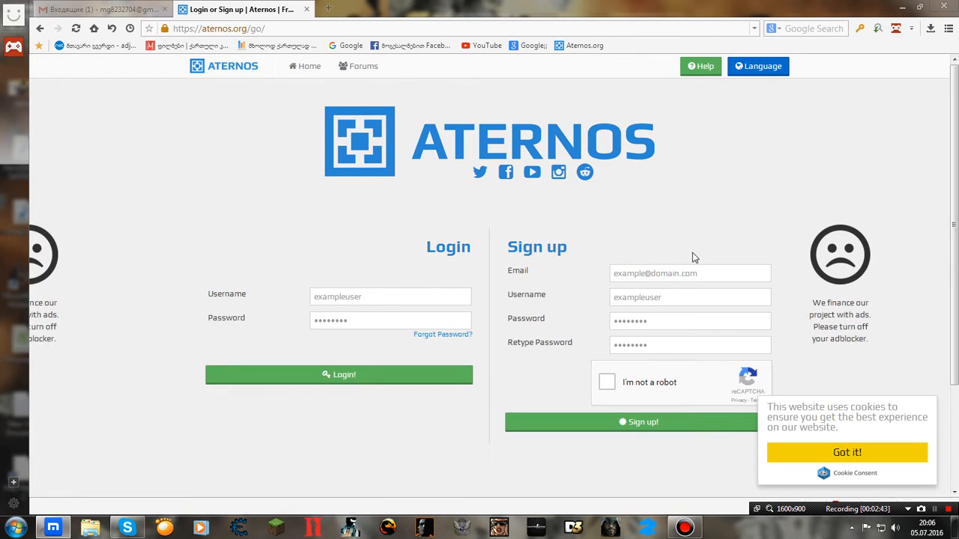
Enter the new Gmail address as the email in the Aternos sign-up form
{"action": "left_click", "coordinate": [681, 269]}
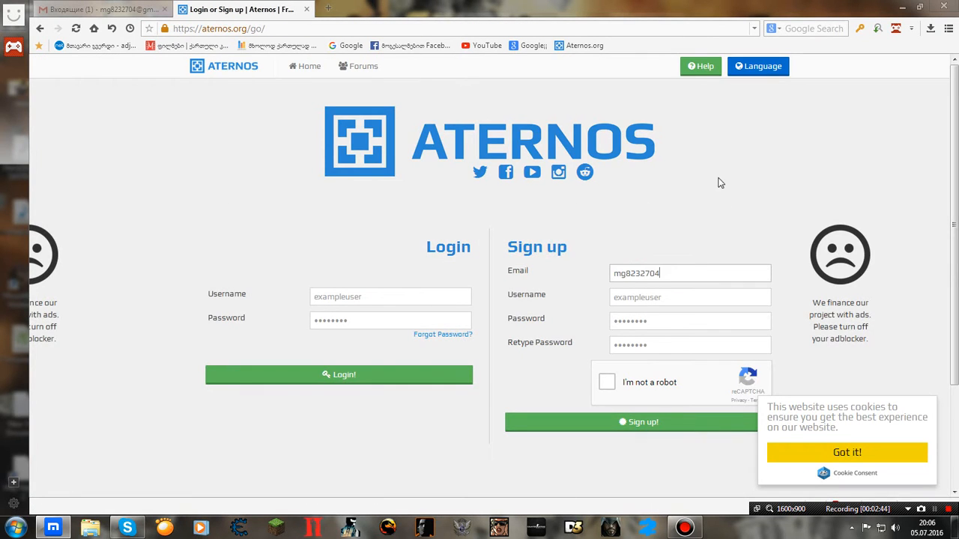
Enter minecraftserver000 as the username in the Aternos sign-up form
{"action": "left_click", "coordinate": [652, 304]}
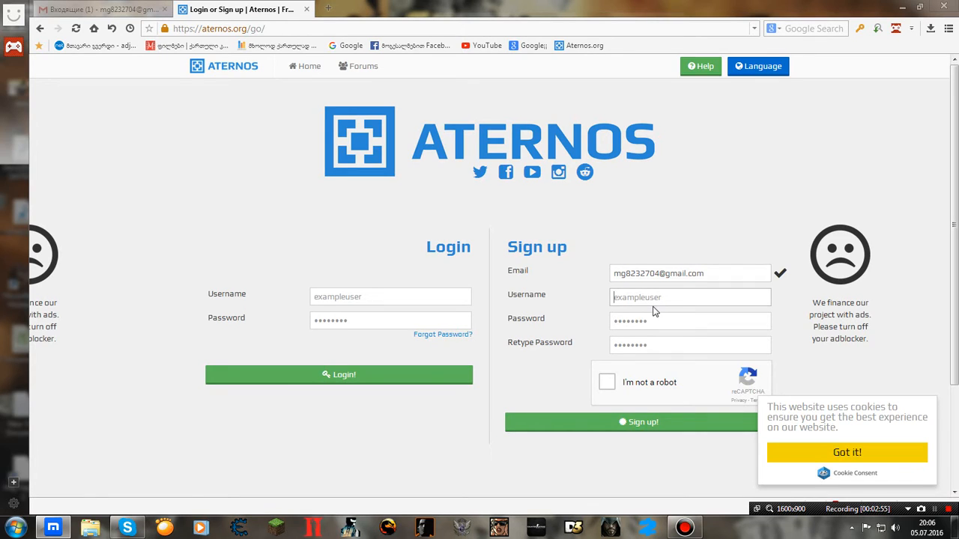
{"action": "type", "text": "minecraftserver"}
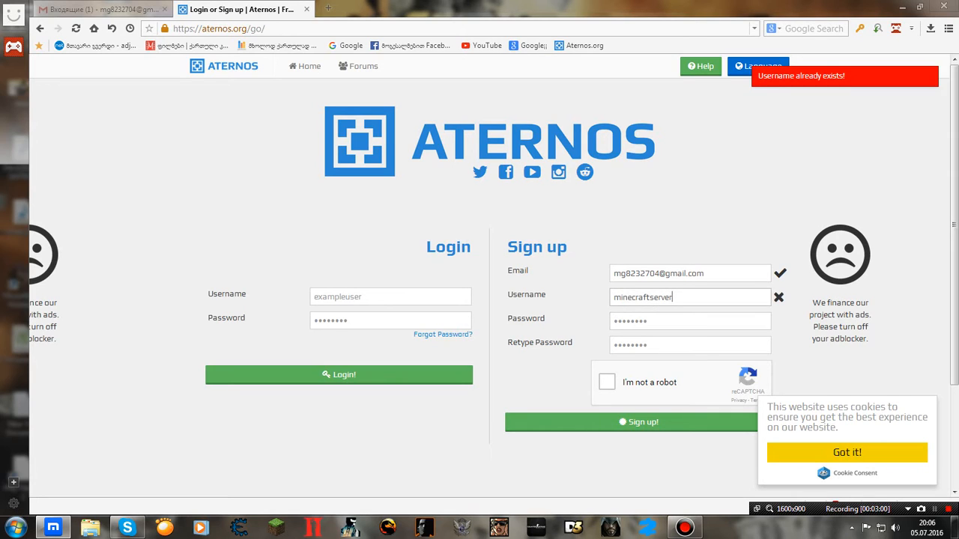
{"action": "type", "text": "000"}
{"action": "left_click", "coordinate": [687, 317]}
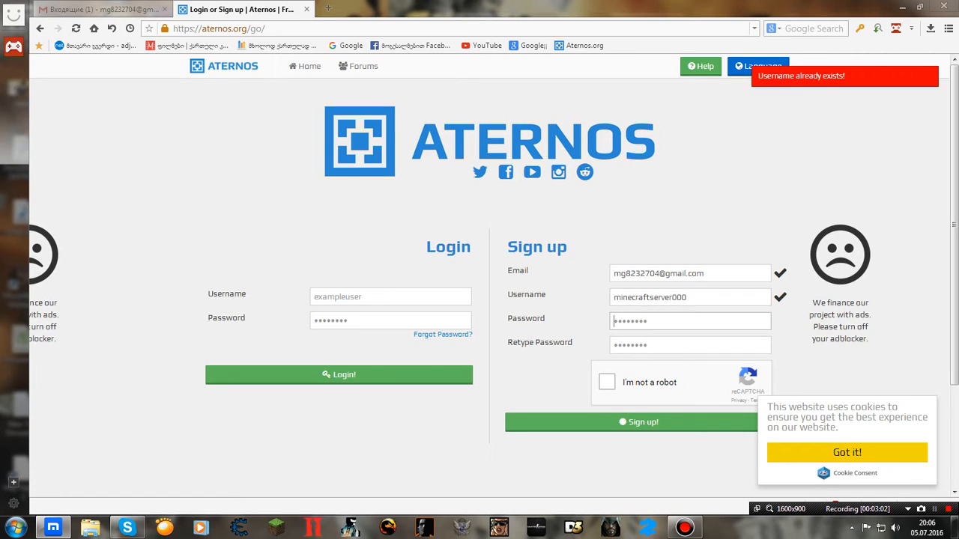
{"action": "double_click", "coordinate": [690, 298]}
{"action": "left_click", "coordinate": [697, 297]}
{"action": "double_click", "coordinate": [689, 297]}
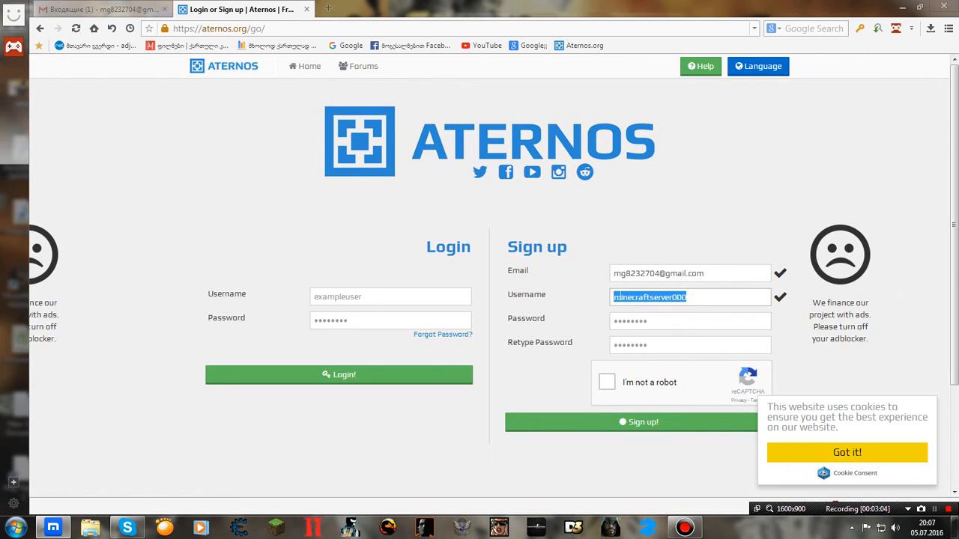
{"action": "left_click", "coordinate": [758, 224]}
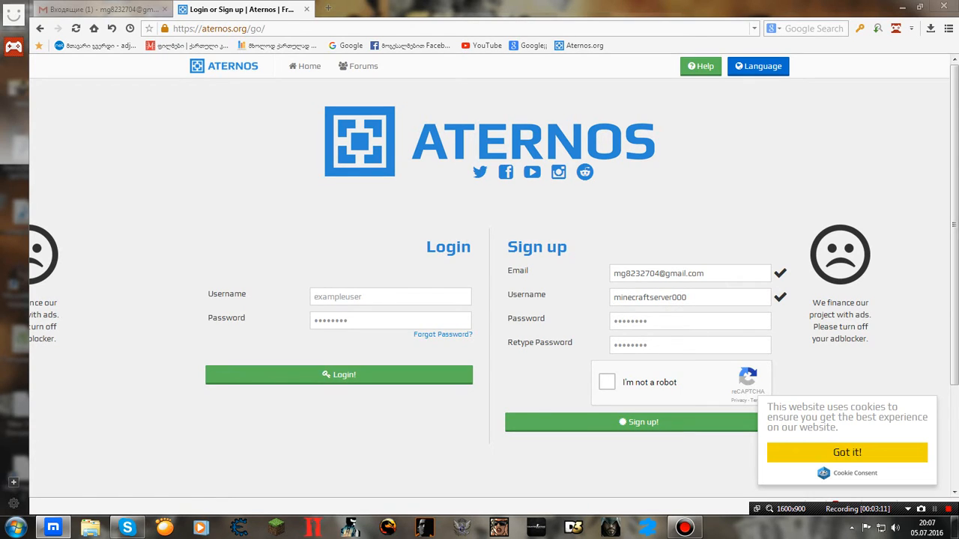
Enter the password for the Aternos account and repeat it in the sign-up form
{"action": "type", "text": "•••••••"}
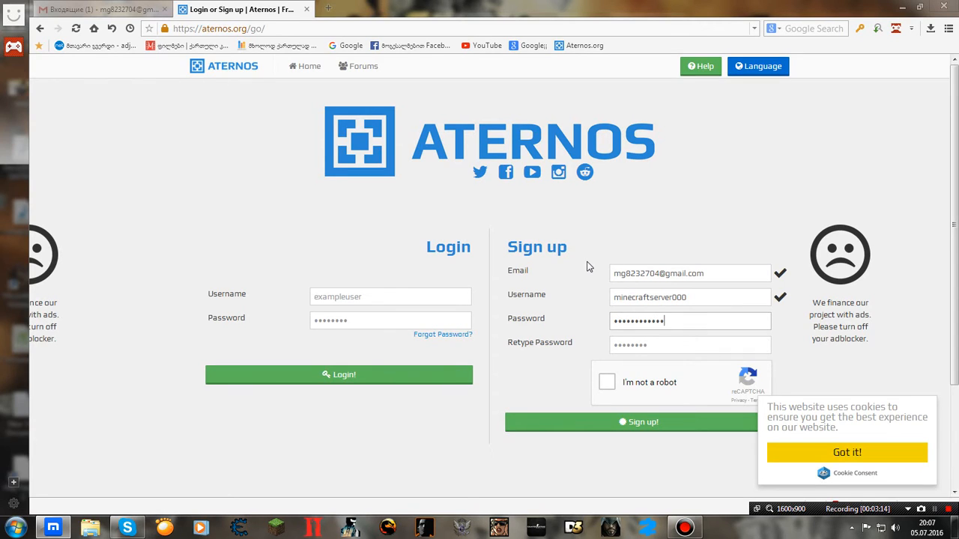
{"action": "key", "text": "ctrl+a"}
{"action": "type", "text": "•••••••••"}
{"action": "key", "text": "Tab"}
{"action": "type", "text": "••••"}
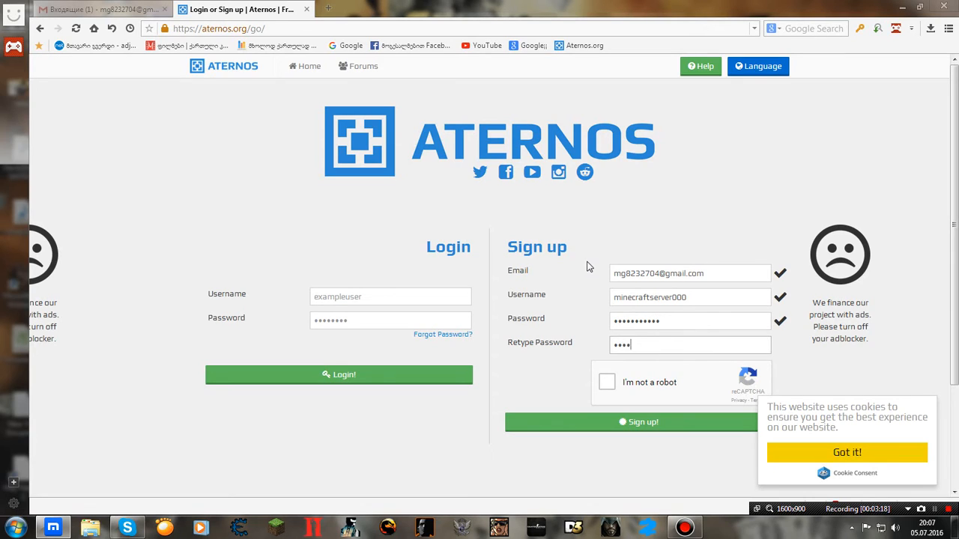
{"action": "type", "text": "•••••••"}
Pass the sign-up form's robot check by selecting all images with trees and verifying the selection
{"action": "left_click", "coordinate": [611, 385]}
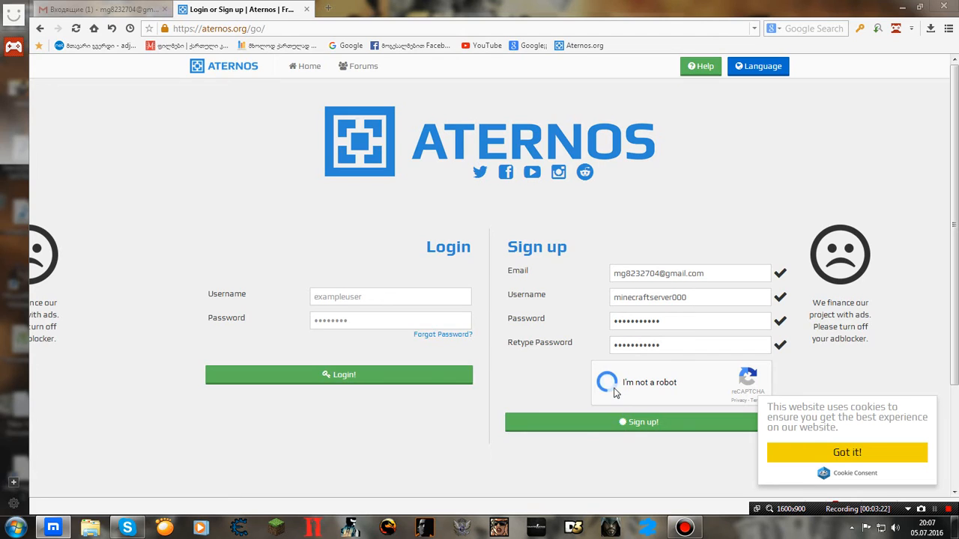
{"action": "left_click", "coordinate": [585, 261]}
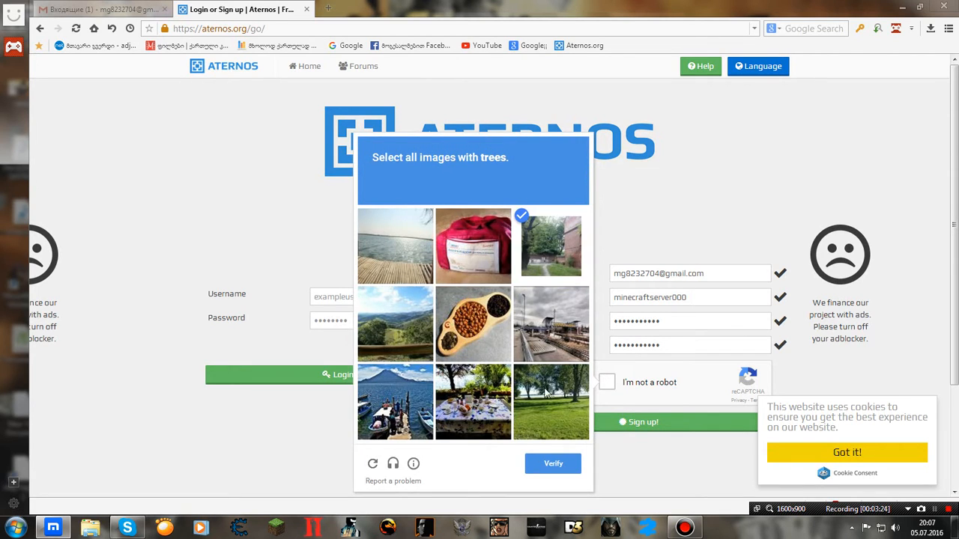
{"action": "left_click", "coordinate": [555, 414]}
{"action": "left_click", "coordinate": [472, 405]}
{"action": "left_click", "coordinate": [396, 340]}
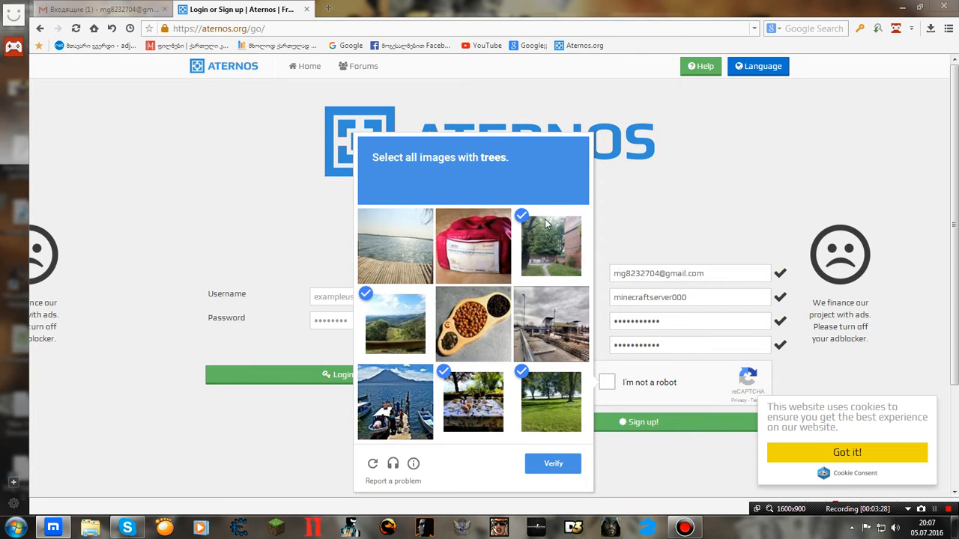
{"action": "left_click", "coordinate": [568, 467]}
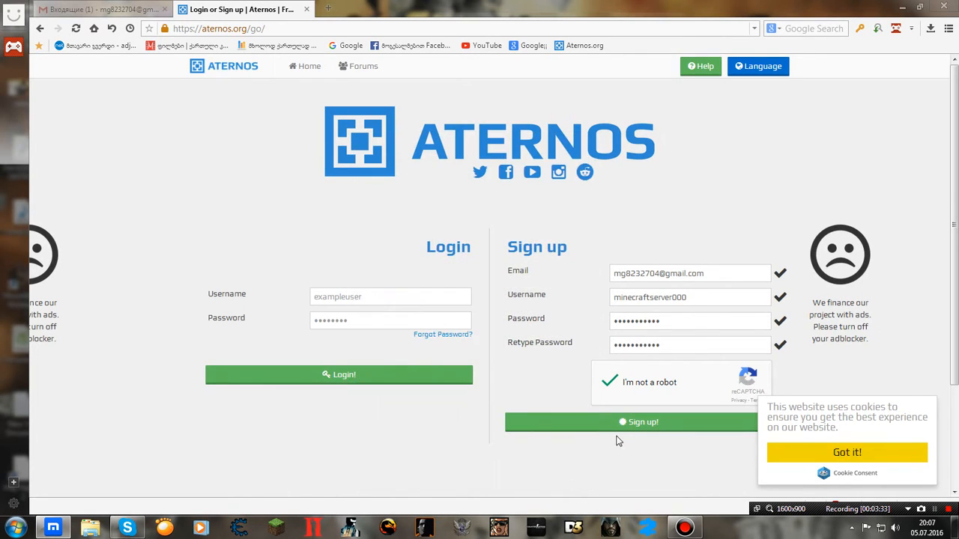
Submit the Aternos sign-up form and close the Gmail inbox tab
{"action": "left_click", "coordinate": [628, 425]}
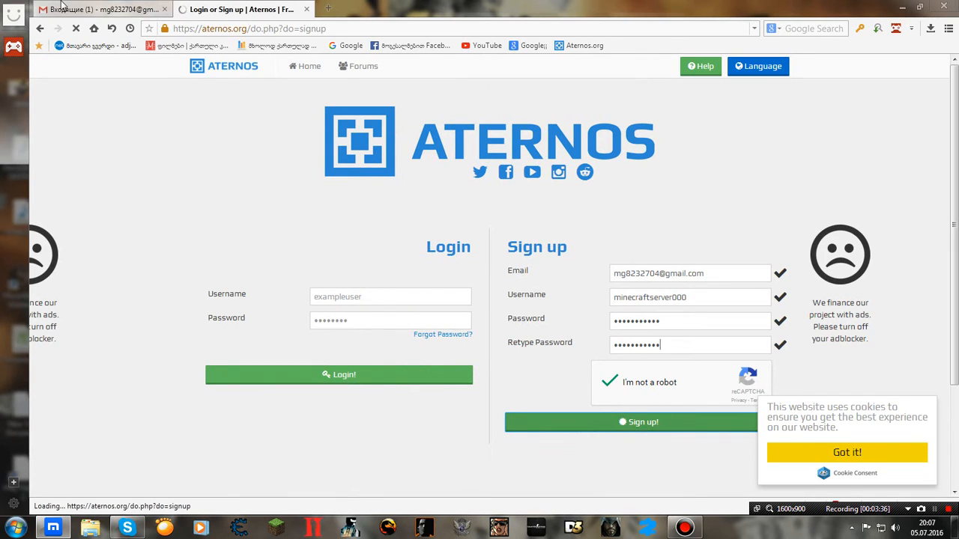
{"action": "left_click", "coordinate": [164, 9]}
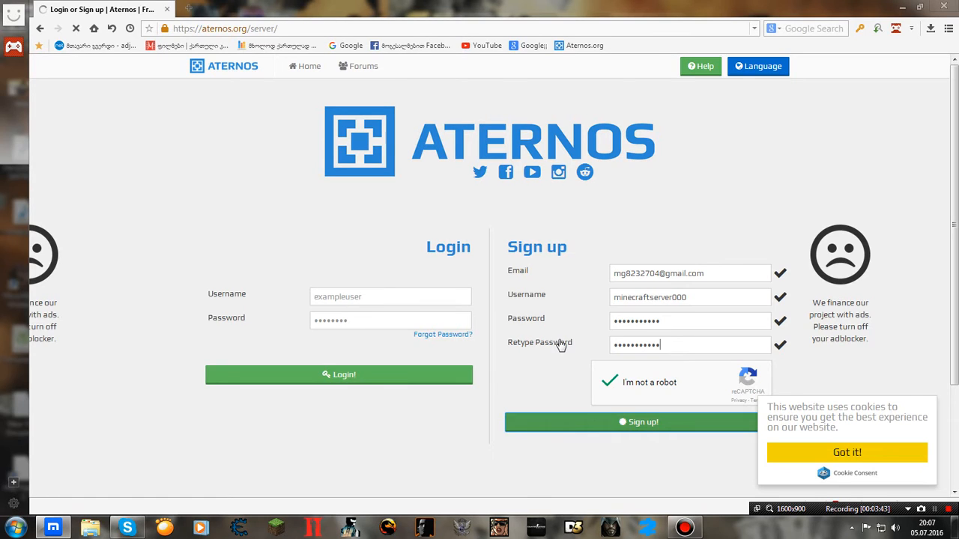
Try to change the server IP to minecraftserver.aternos.me
{"action": "scroll", "coordinate": [503, 209], "scroll_direction": "down", "scroll_amount": 1}
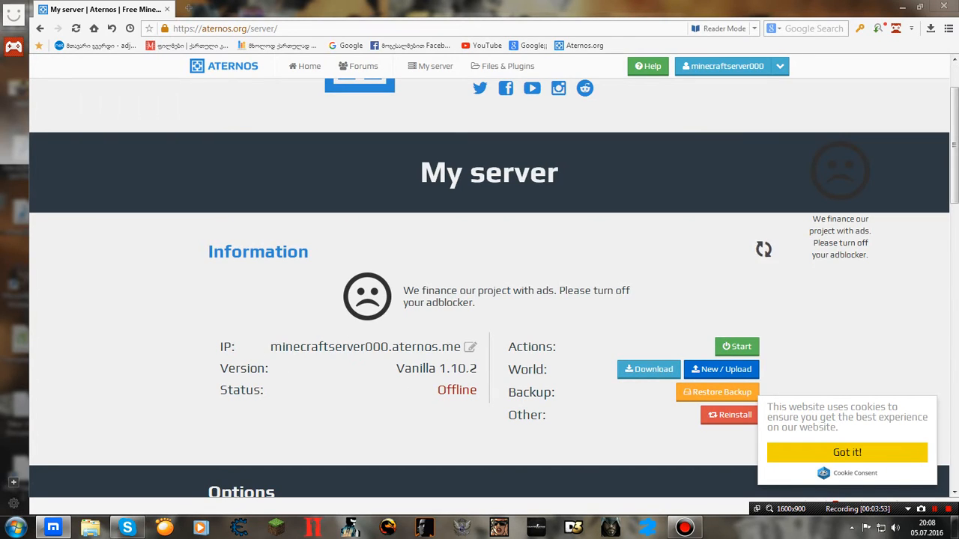
{"action": "left_click", "coordinate": [471, 349]}
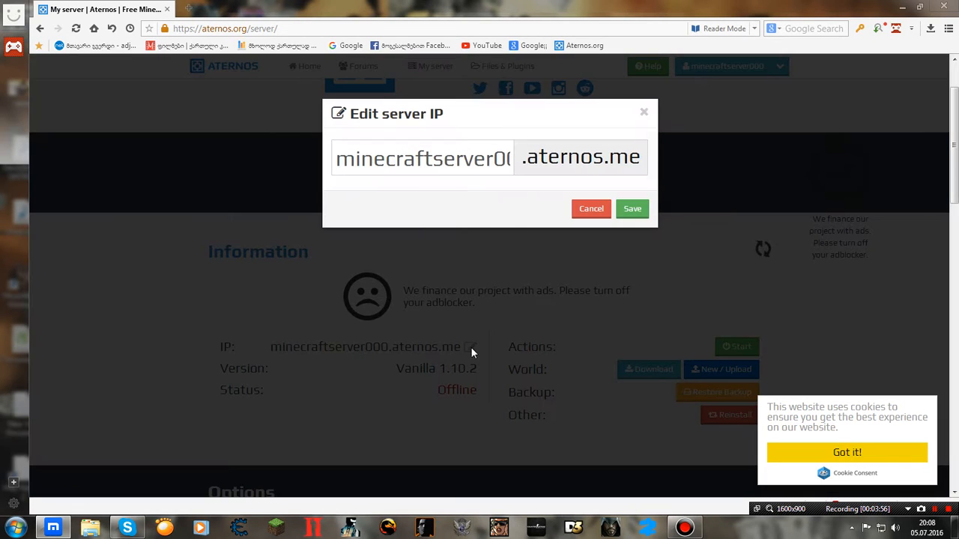
{"action": "key", "text": "ctrl+a"}
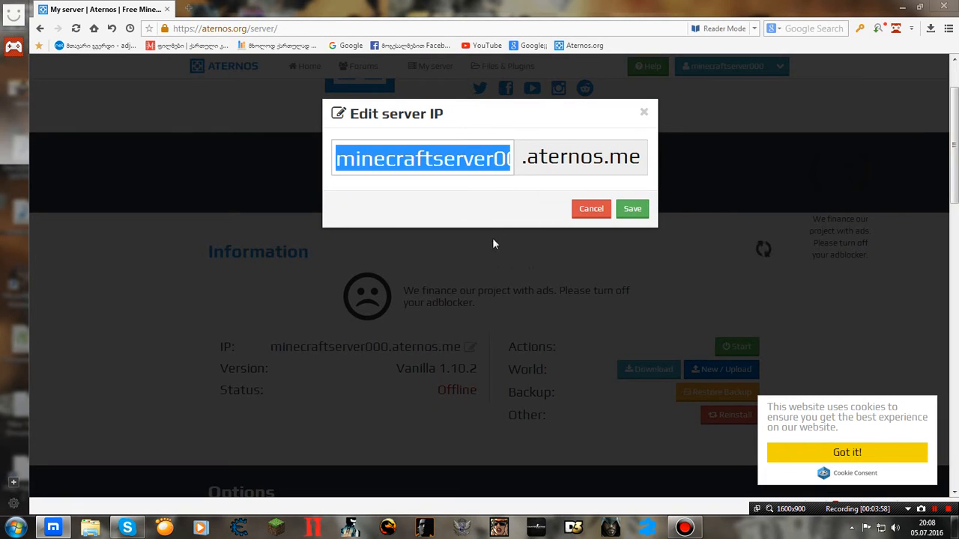
{"action": "type", "text": "minecraf"}
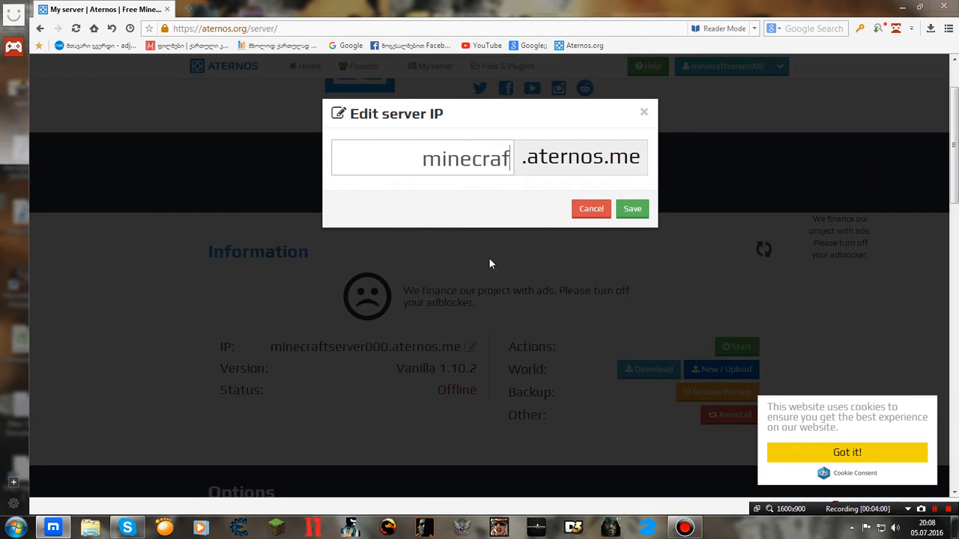
{"action": "type", "text": "tserver"}
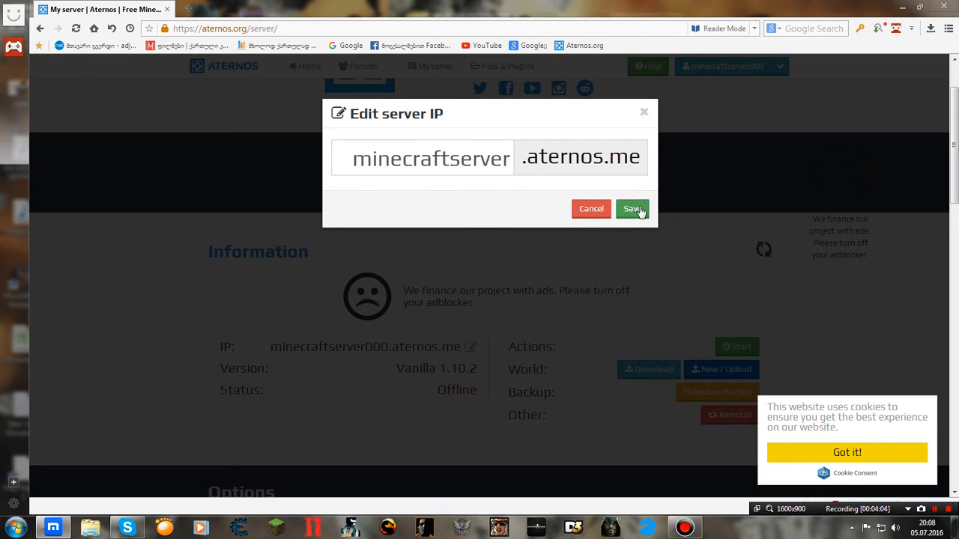
{"action": "left_click", "coordinate": [574, 213]}
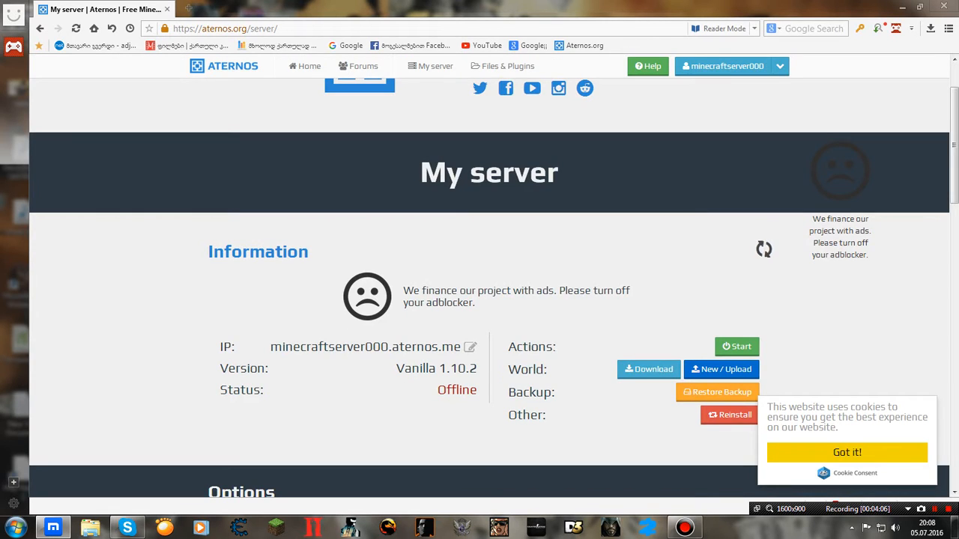
Set the server's online mode to Cracked in the options and keep the gamemode on Survival
{"action": "scroll", "coordinate": [402, 382], "scroll_direction": "down", "scroll_amount": 3}
{"action": "scroll", "coordinate": [402, 382], "scroll_direction": "down", "scroll_amount": 1}
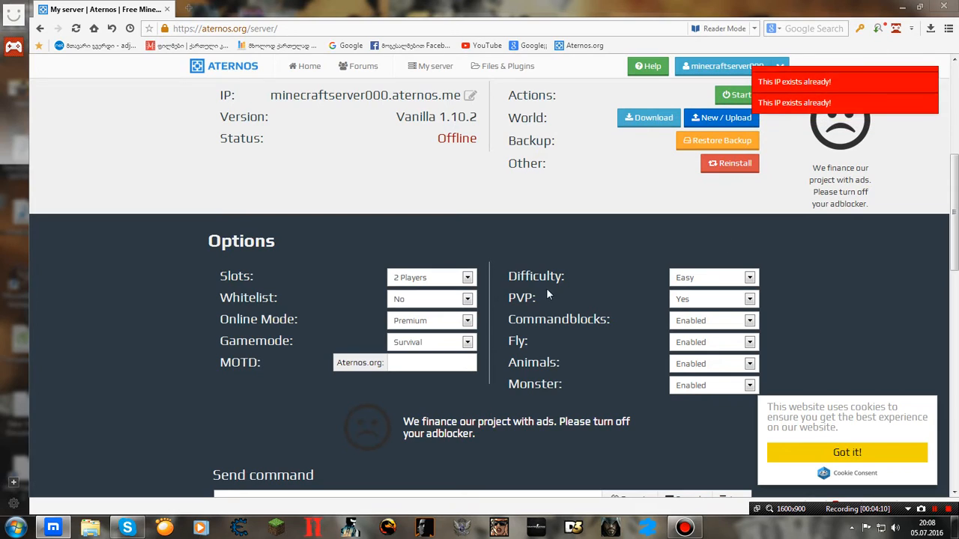
{"action": "left_click", "coordinate": [459, 320]}
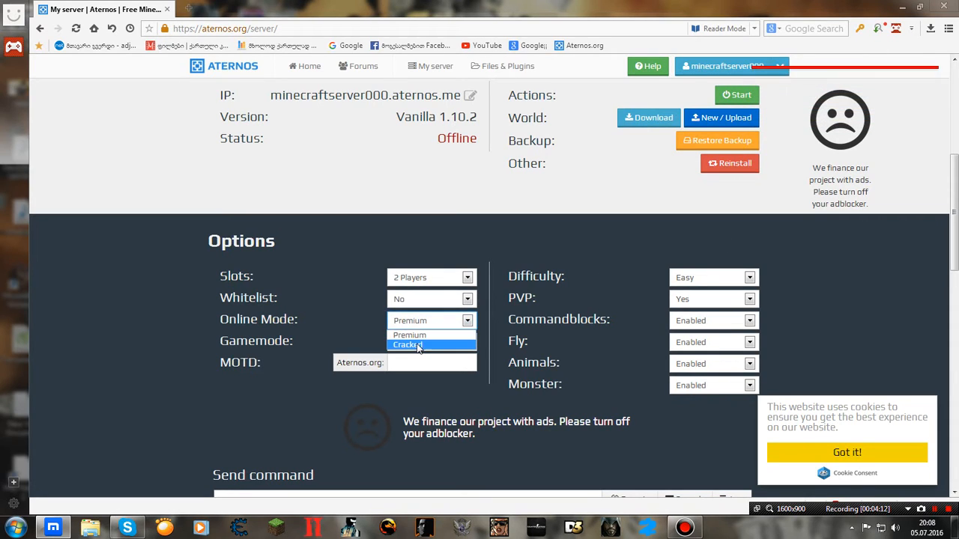
{"action": "left_click", "coordinate": [417, 347]}
{"action": "left_click", "coordinate": [459, 324]}
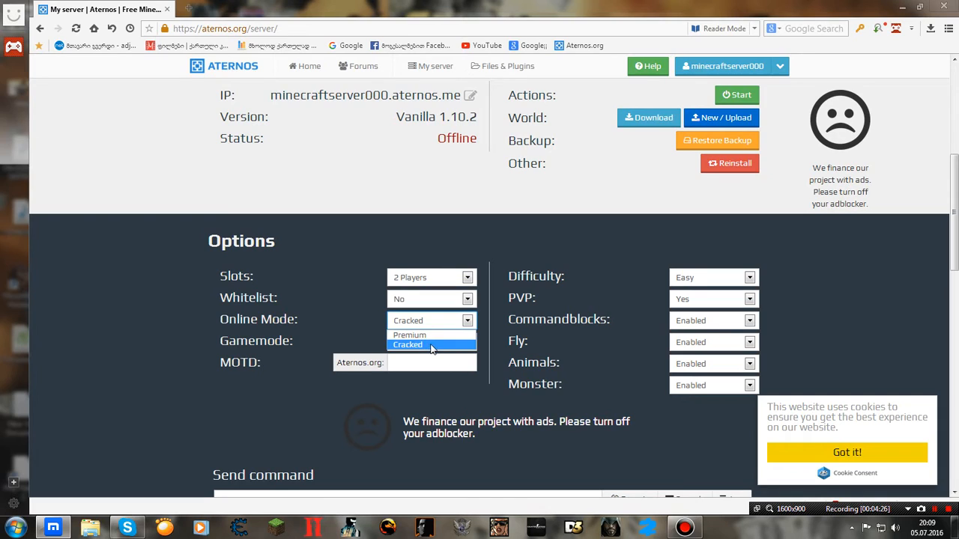
{"action": "left_click", "coordinate": [431, 346]}
{"action": "left_click", "coordinate": [431, 346]}
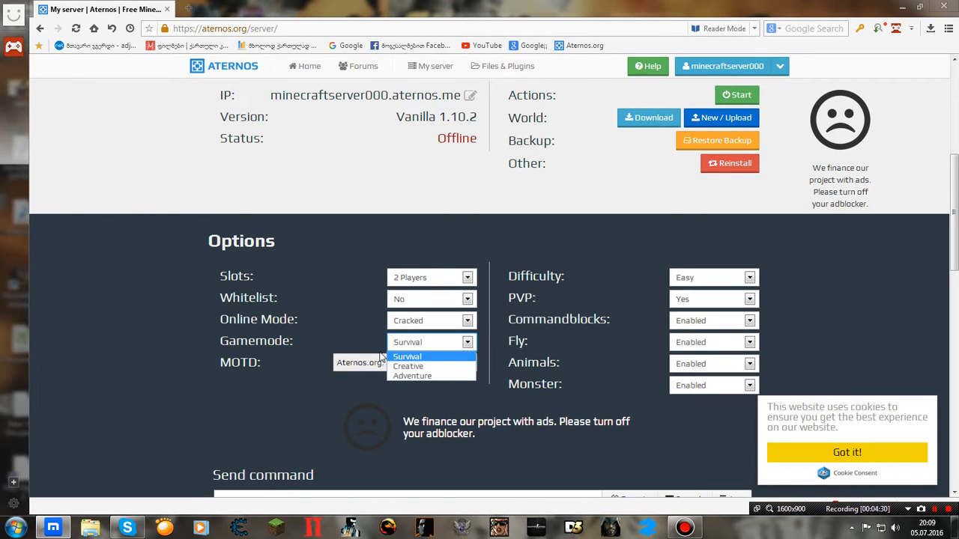
{"action": "left_click", "coordinate": [428, 358]}
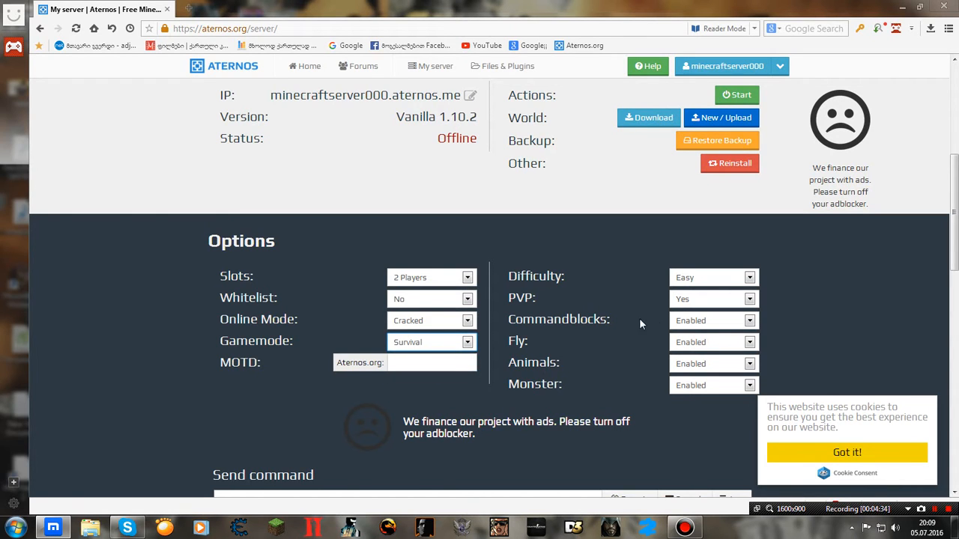
Install CraftBukkit 1.7.2 R0.1 as the server version and check the version in the server information
{"action": "scroll", "coordinate": [541, 340], "scroll_direction": "down", "scroll_amount": 4}
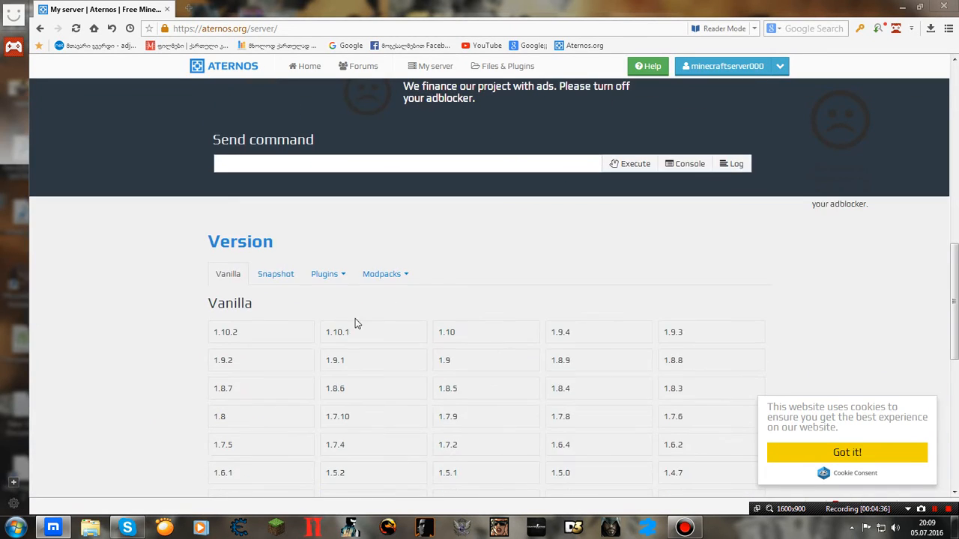
{"action": "scroll", "coordinate": [357, 323], "scroll_direction": "down", "scroll_amount": 2}
{"action": "scroll", "coordinate": [526, 344], "scroll_direction": "up", "scroll_amount": 1}
{"action": "left_click", "coordinate": [332, 196]}
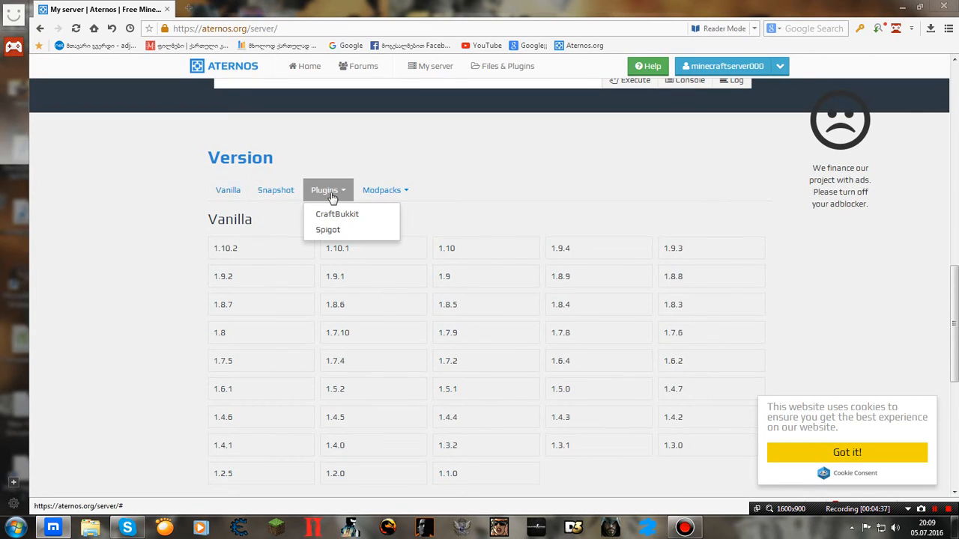
{"action": "left_click", "coordinate": [336, 194]}
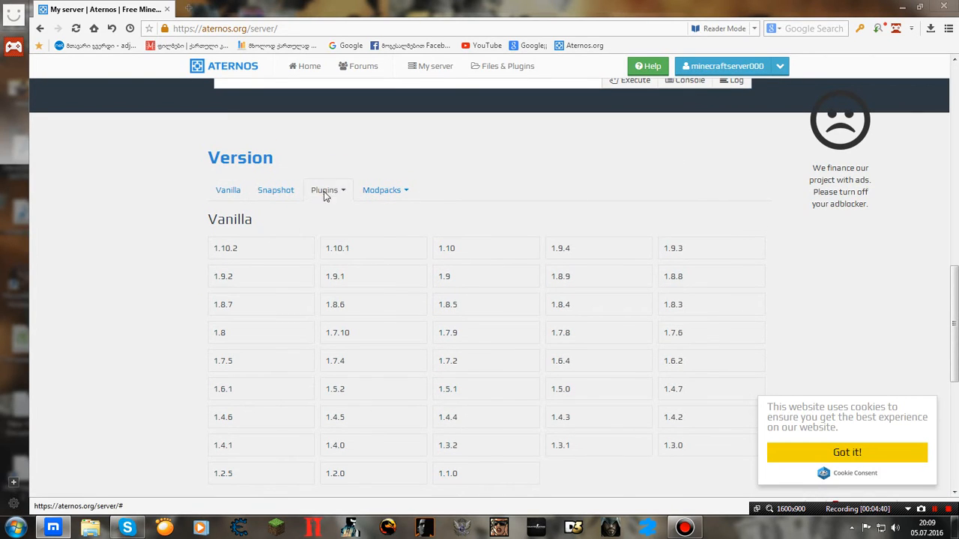
{"action": "left_click", "coordinate": [324, 195]}
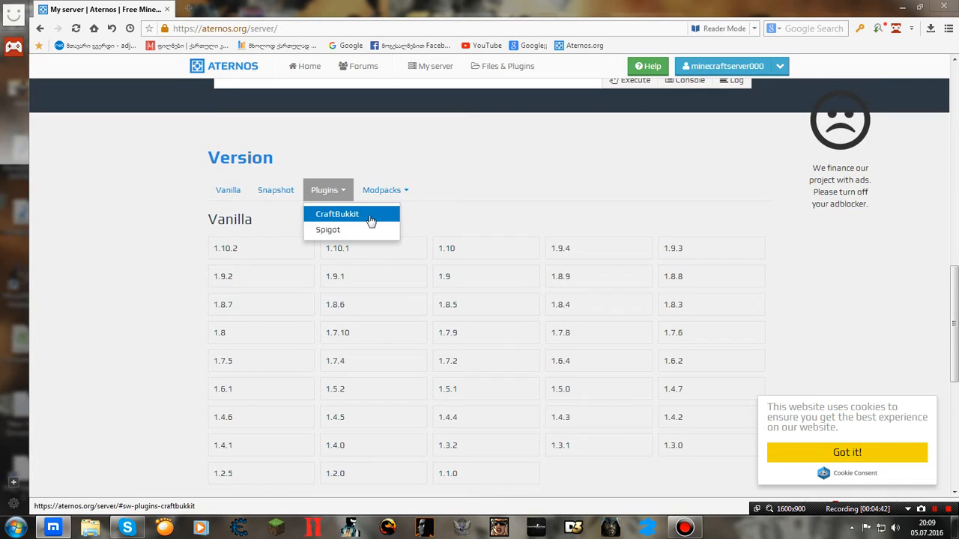
{"action": "left_click", "coordinate": [368, 215]}
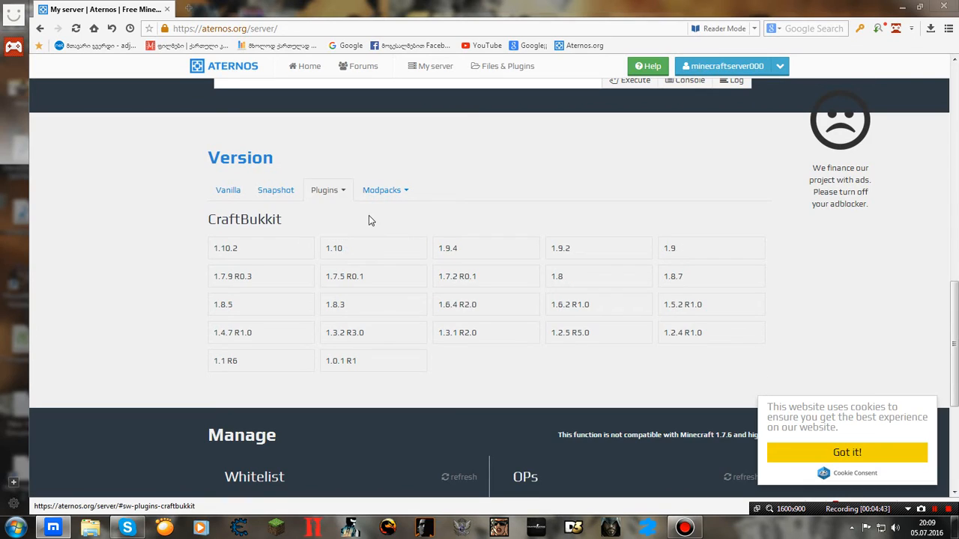
{"action": "left_click", "coordinate": [464, 279]}
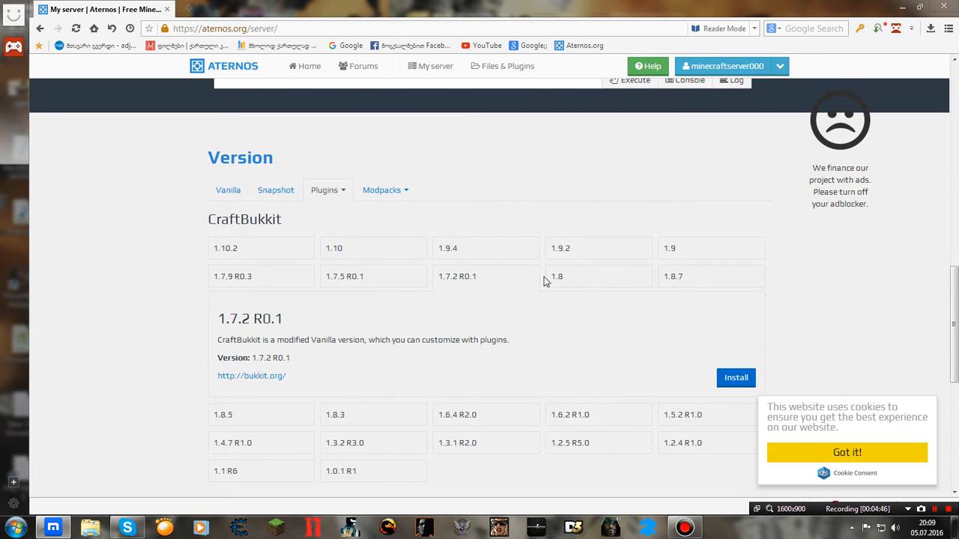
{"action": "left_click", "coordinate": [734, 376]}
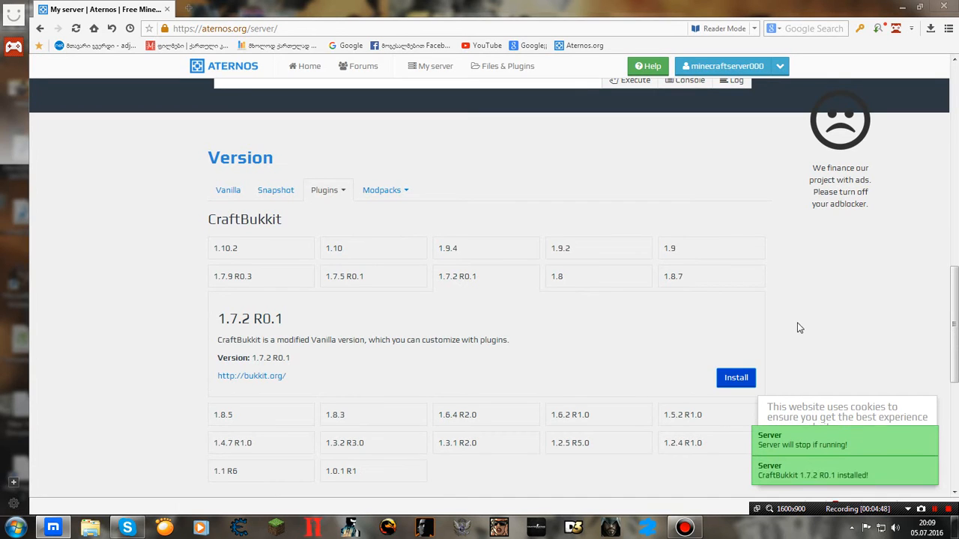
{"action": "scroll", "coordinate": [799, 327], "scroll_direction": "down", "scroll_amount": 1}
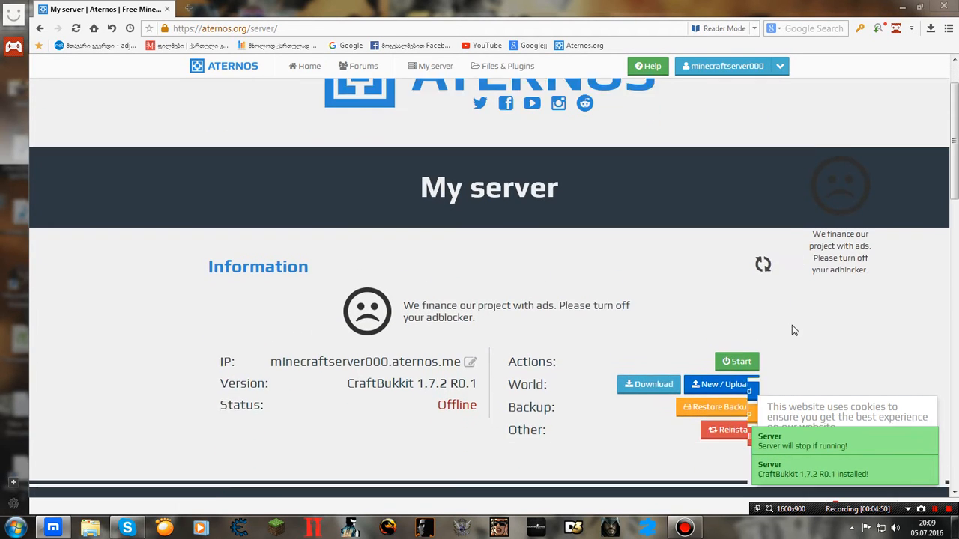
{"action": "left_click_drag", "start_coordinate": [349, 369], "coordinate": [439, 368]}
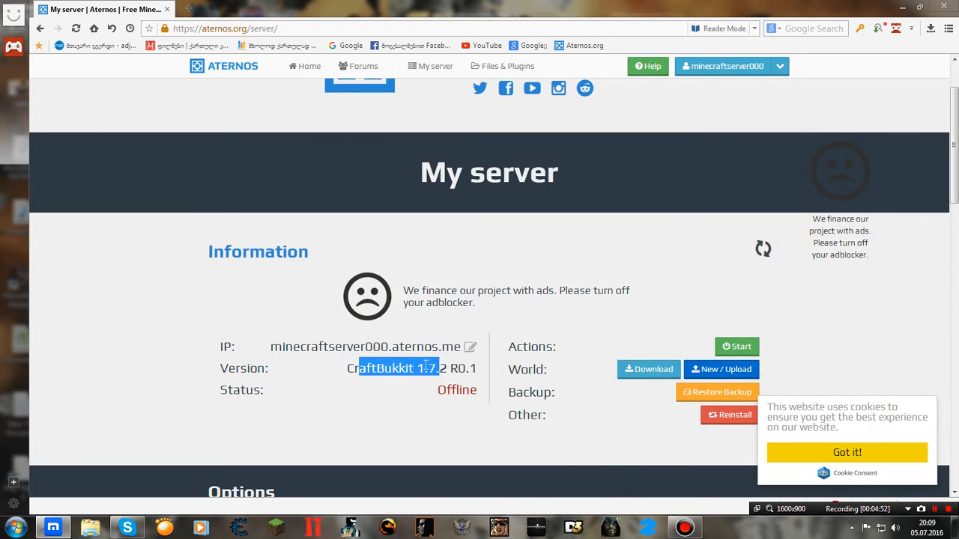
{"action": "left_click", "coordinate": [347, 368]}
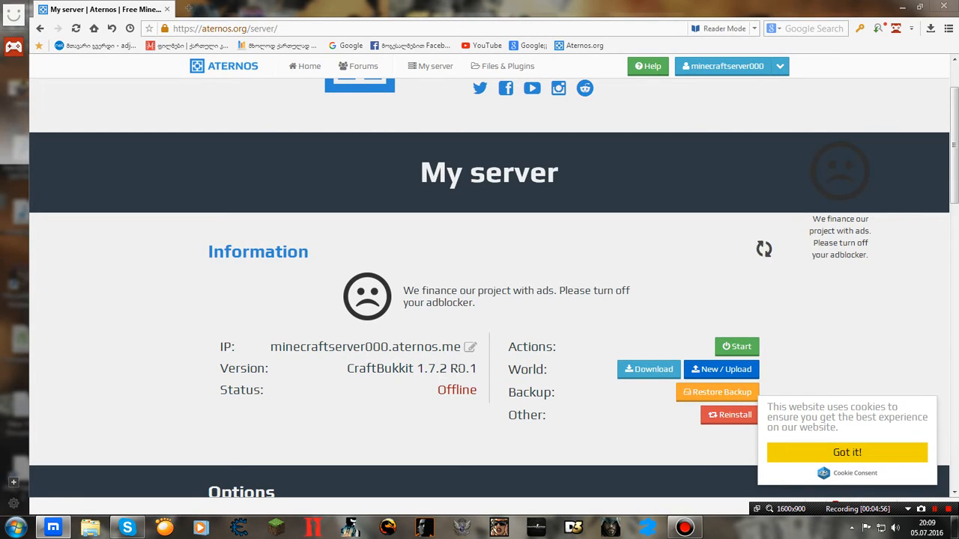
Add the player's username to the server's OPs list
{"action": "scroll", "coordinate": [383, 396], "scroll_direction": "down", "scroll_amount": 5}
{"action": "scroll", "coordinate": [383, 396], "scroll_direction": "down", "scroll_amount": 10}
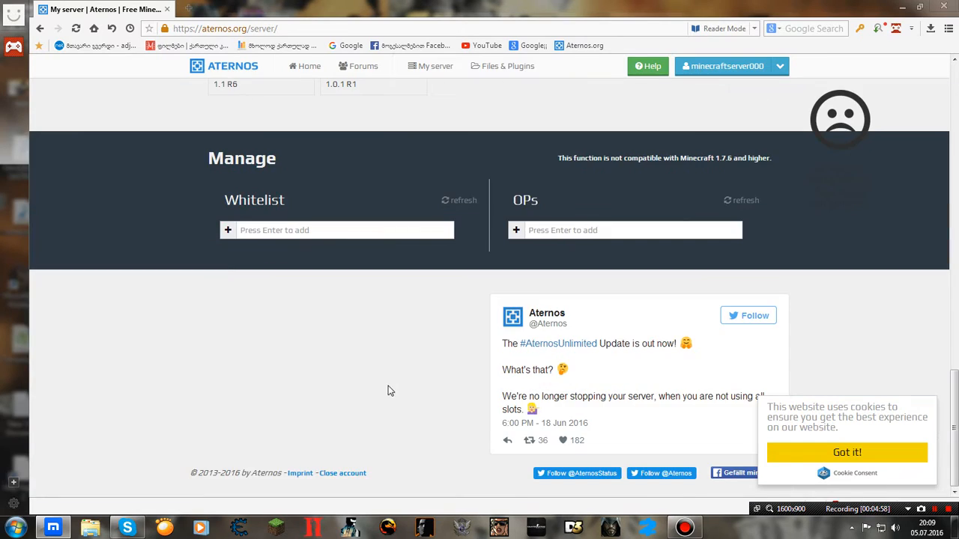
{"action": "scroll", "coordinate": [510, 295], "scroll_direction": "up", "scroll_amount": 1}
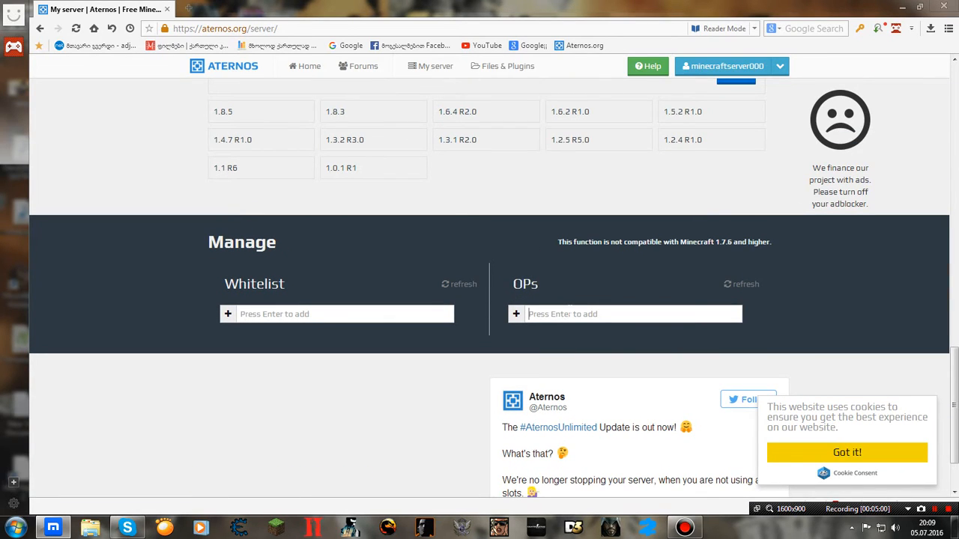
{"action": "type", "text": "totolariflette"}
{"action": "key", "text": "Return"}
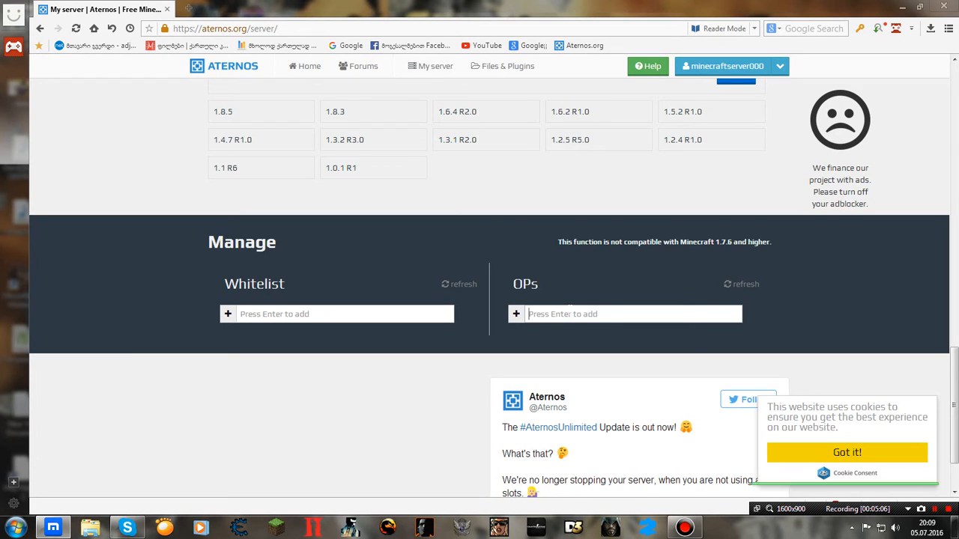
Open the server's Files & Plugins page in a new tab
{"action": "scroll", "coordinate": [699, 277], "scroll_direction": "up", "scroll_amount": 5}
{"action": "scroll", "coordinate": [744, 280], "scroll_direction": "up", "scroll_amount": 10}
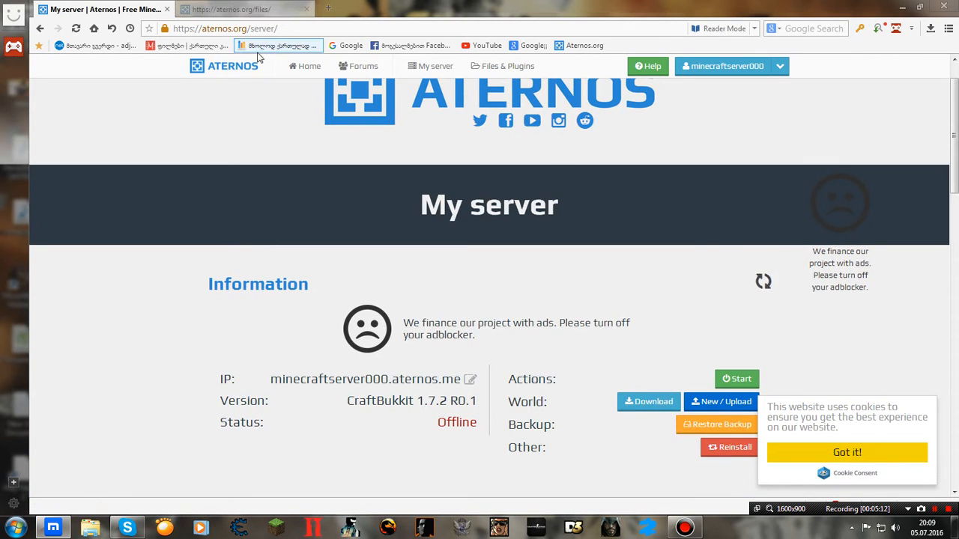
{"action": "left_click", "coordinate": [247, 9]}
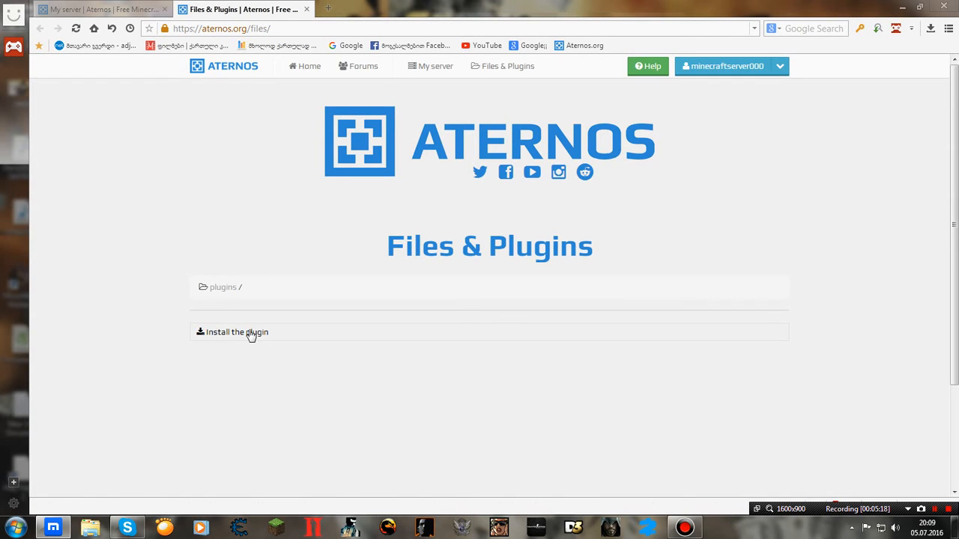
Search the installable plugins for essentials, view the first Essentials entry's versions and return to the plugin list
{"action": "left_click", "coordinate": [252, 333]}
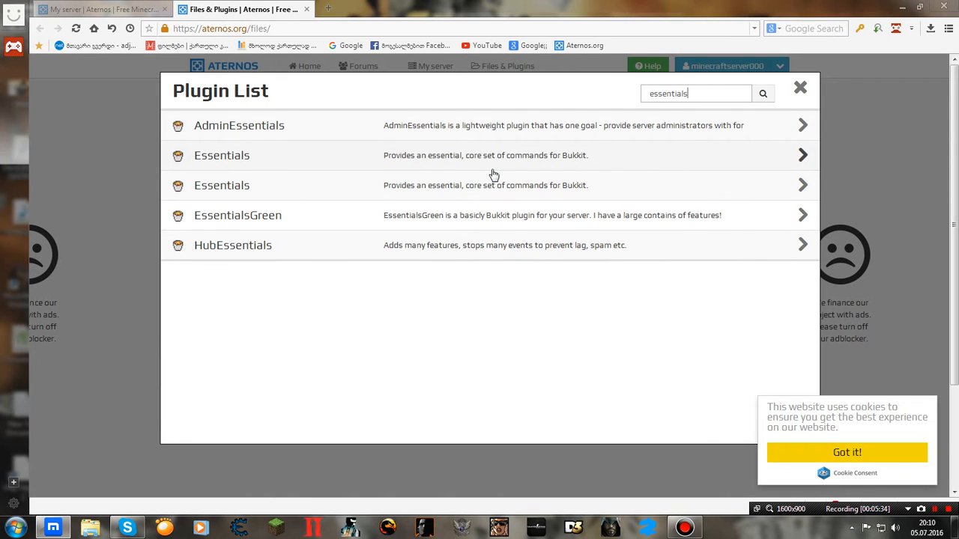
{"action": "left_click", "coordinate": [471, 165]}
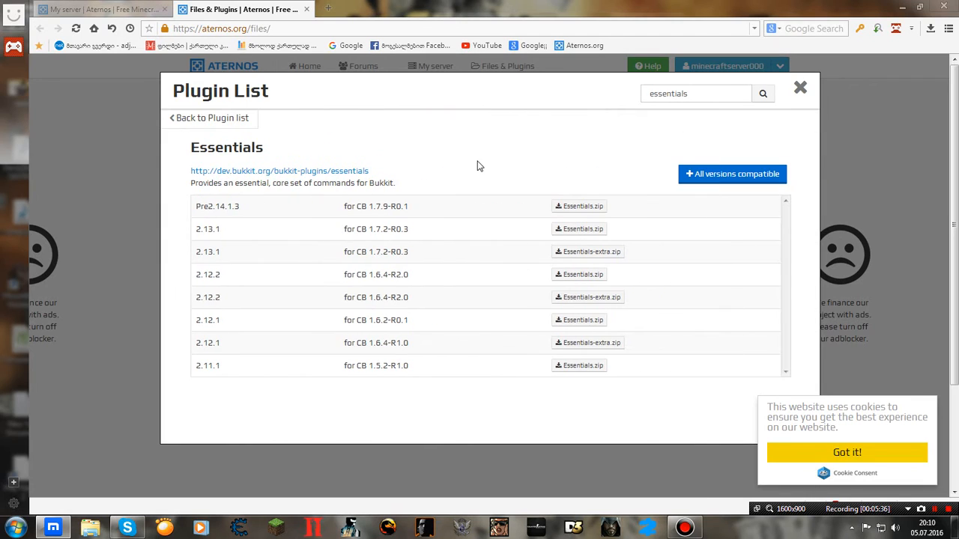
{"action": "left_click", "coordinate": [222, 118]}
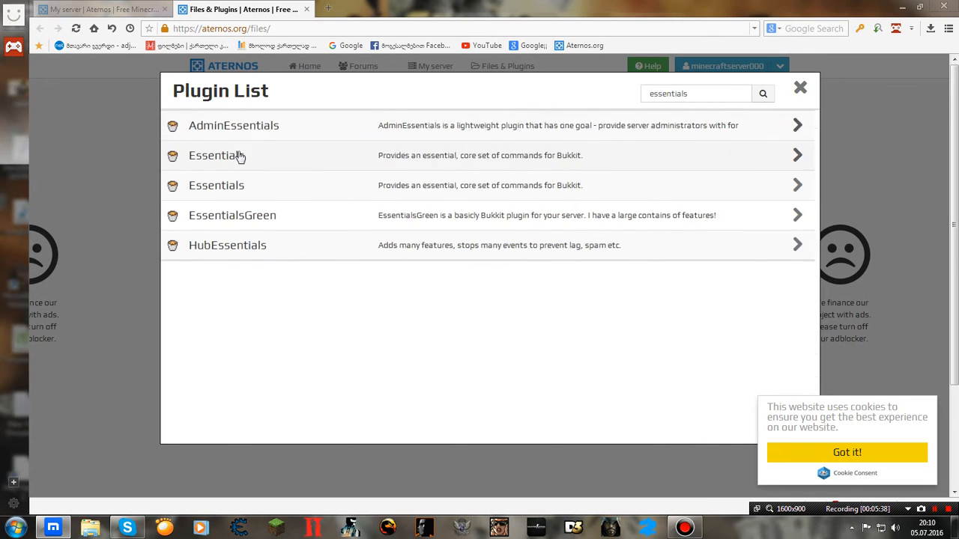
Install Essentials.zip and Essentials-extra.zip version 2.13.1 for CB 1.7.2-R0.3, reload the plugin files page and close its tab
{"action": "left_click", "coordinate": [426, 169]}
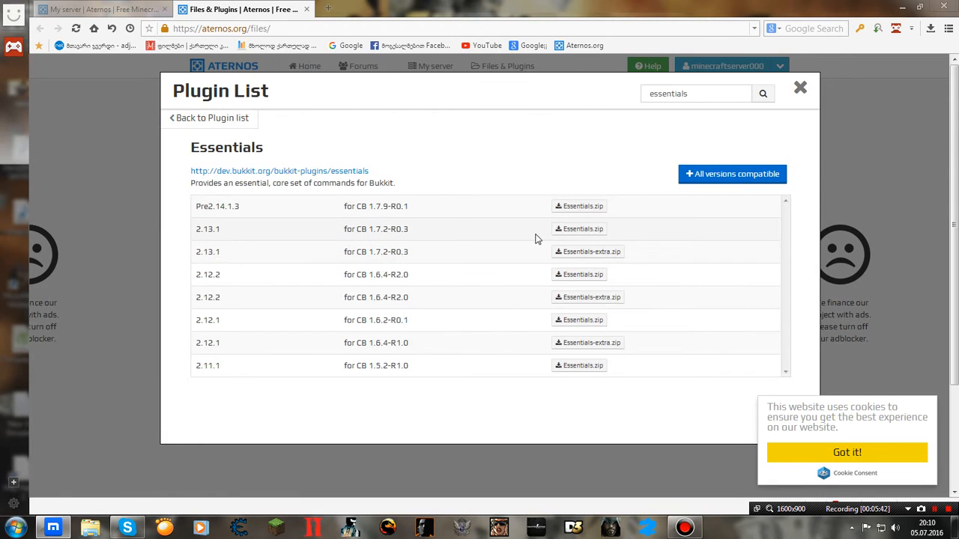
{"action": "left_click", "coordinate": [575, 229]}
{"action": "left_click", "coordinate": [584, 253]}
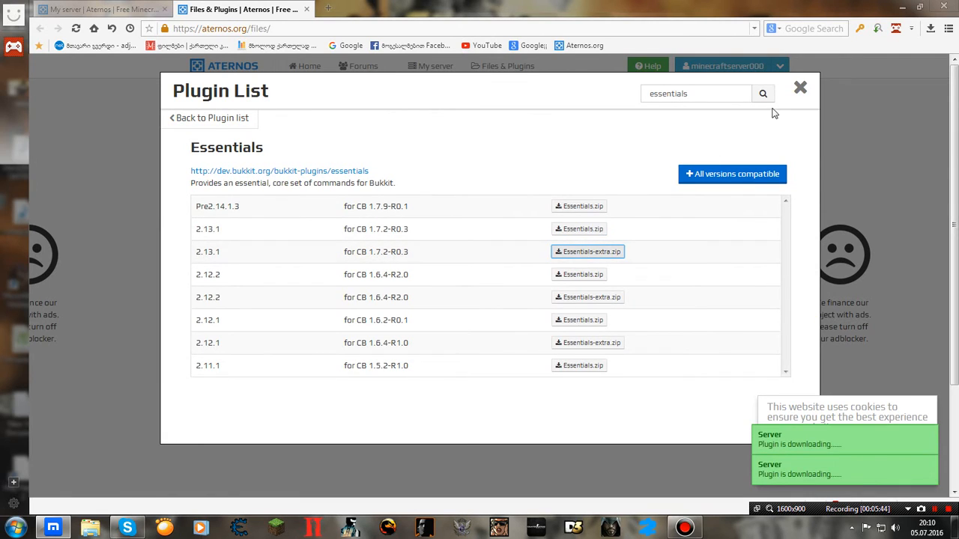
{"action": "left_click", "coordinate": [800, 90]}
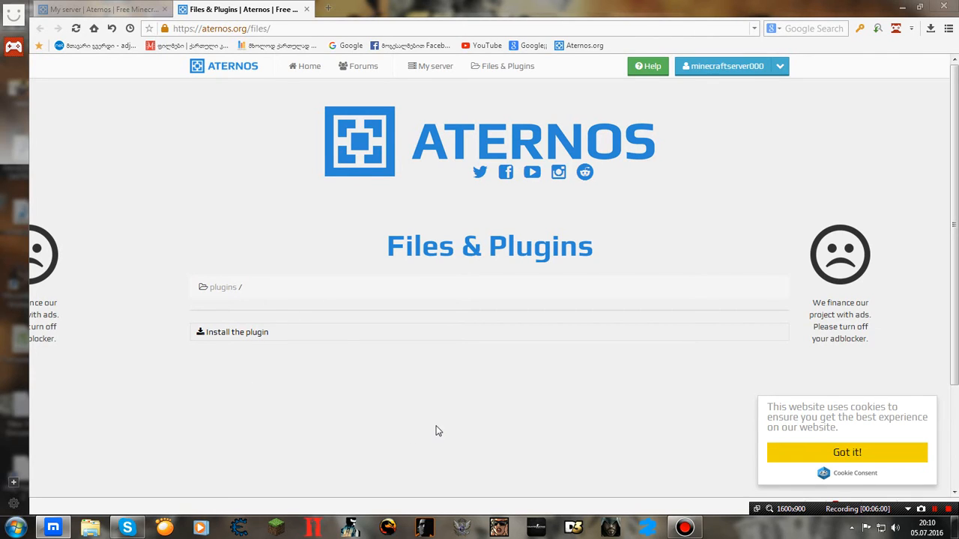
{"action": "left_click", "coordinate": [76, 28]}
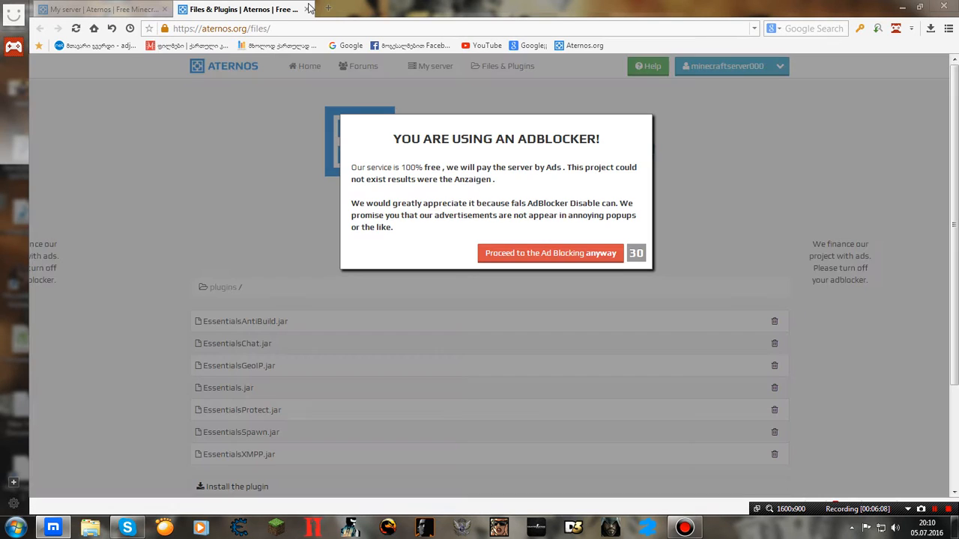
{"action": "left_click", "coordinate": [307, 9]}
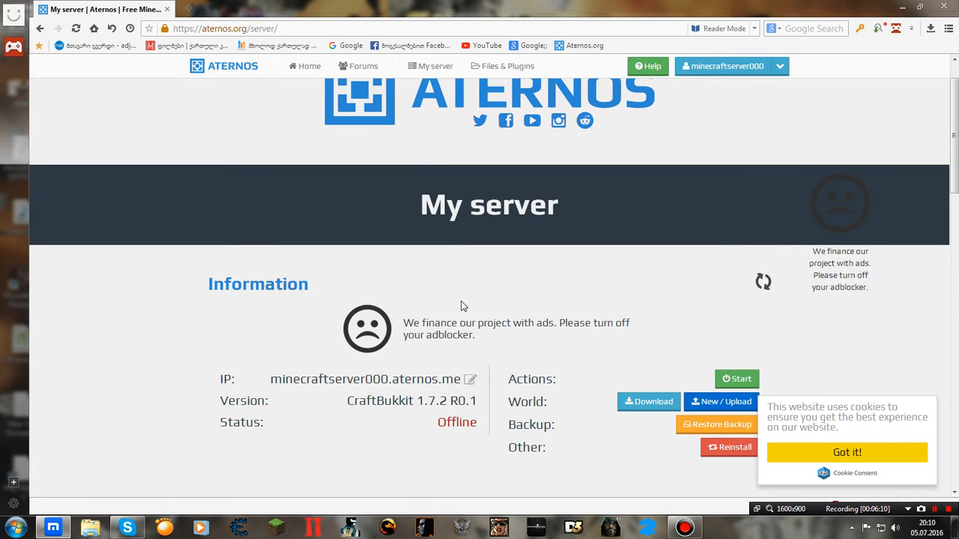
Start the server from the My server page and check its place in the queue
{"action": "scroll", "coordinate": [460, 300], "scroll_direction": "down", "scroll_amount": 2}
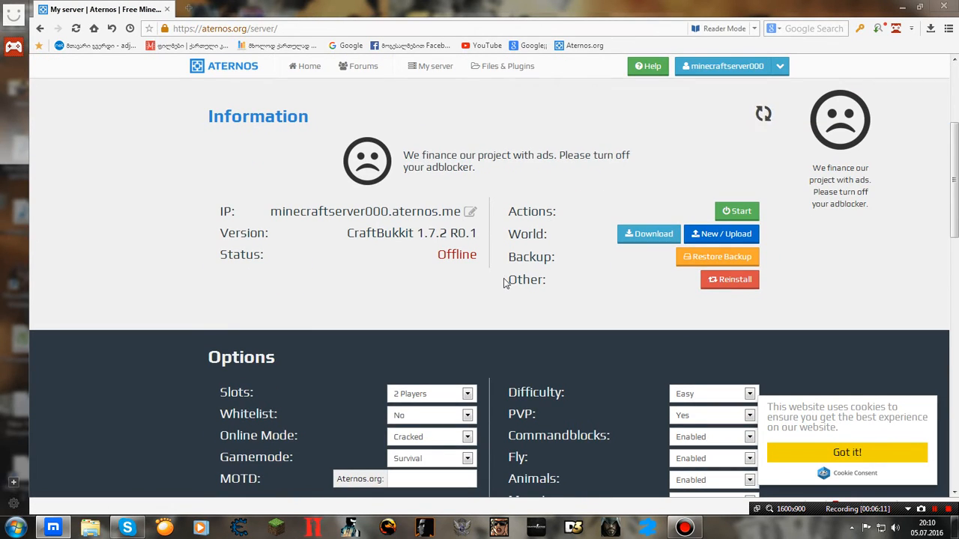
{"action": "left_click", "coordinate": [736, 210]}
{"action": "scroll", "coordinate": [379, 229], "scroll_direction": "down", "scroll_amount": 1}
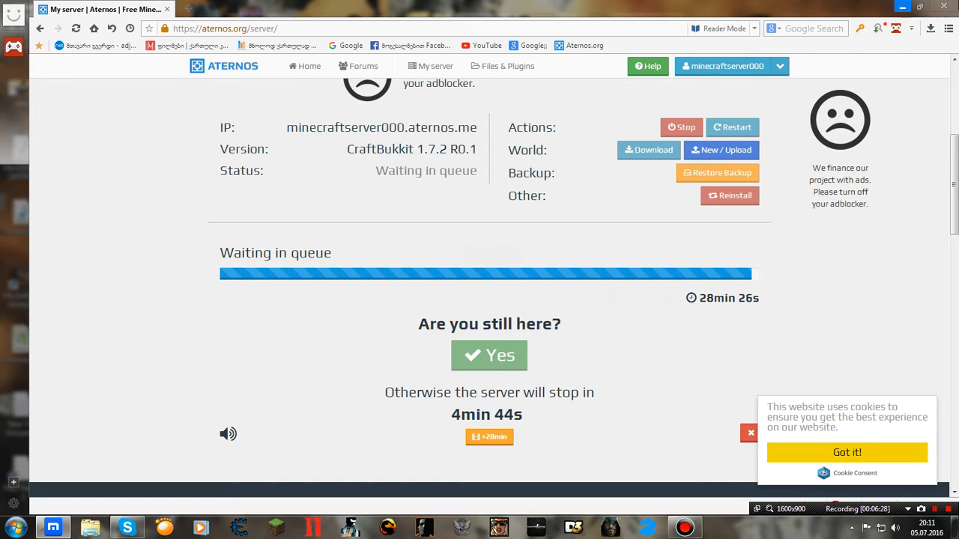
{"action": "left_click", "coordinate": [901, 7]}
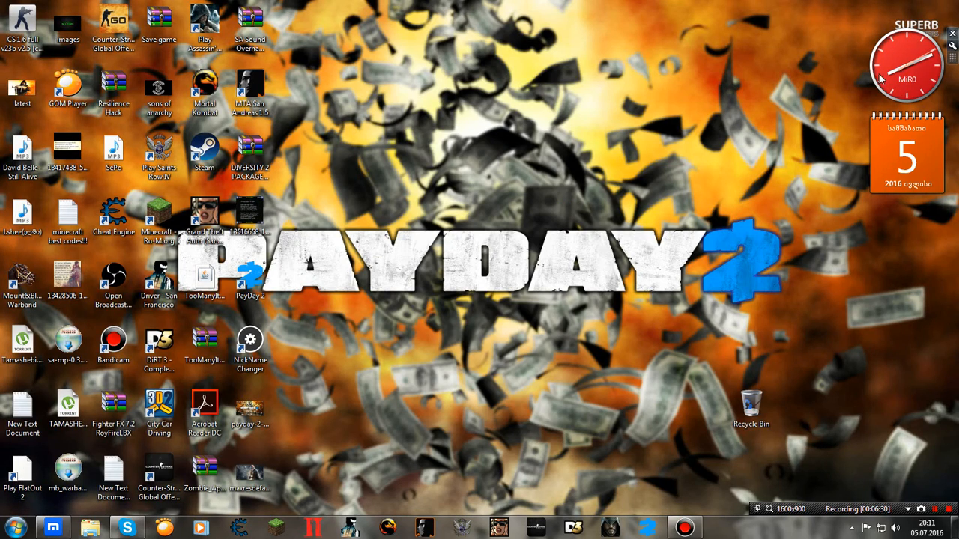
{"action": "left_click", "coordinate": [54, 528]}
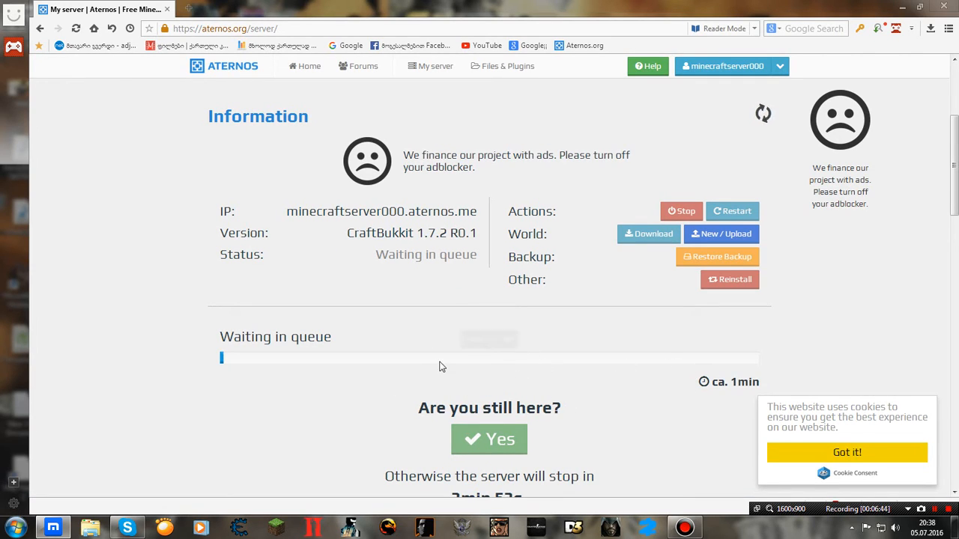
{"action": "mouse_move", "coordinate": [440, 367]}
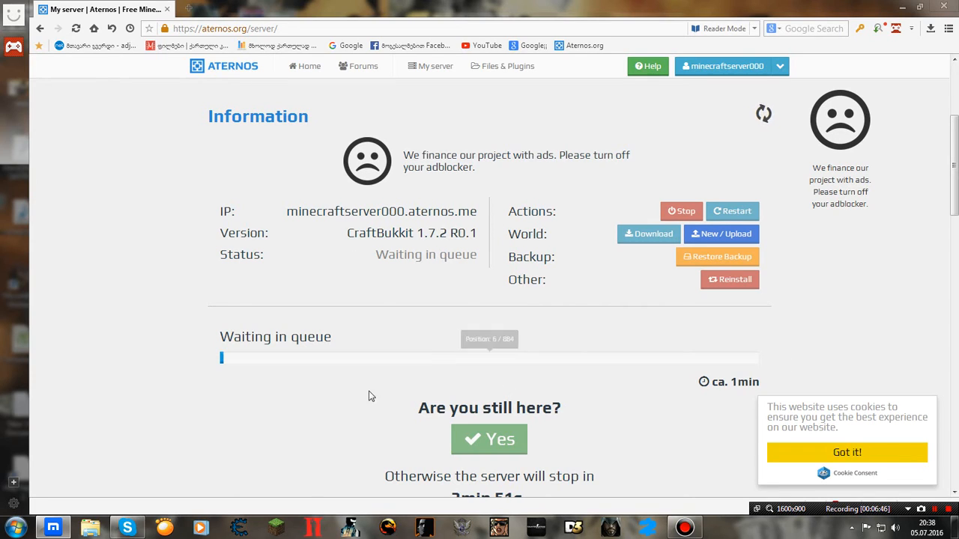
Open TLauncher, choose the Minecraft 1.7.2 version and enter the game
{"action": "left_click", "coordinate": [274, 529]}
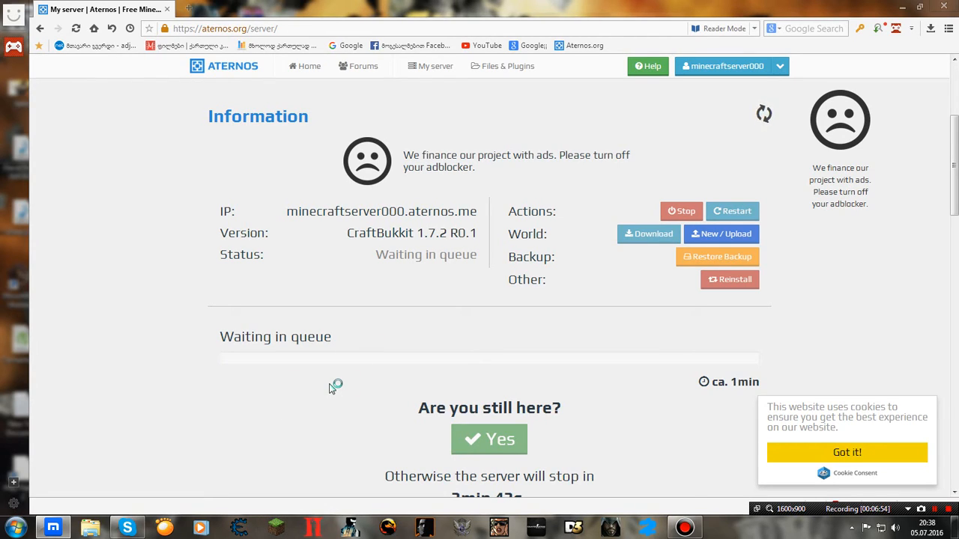
{"action": "mouse_move", "coordinate": [390, 360]}
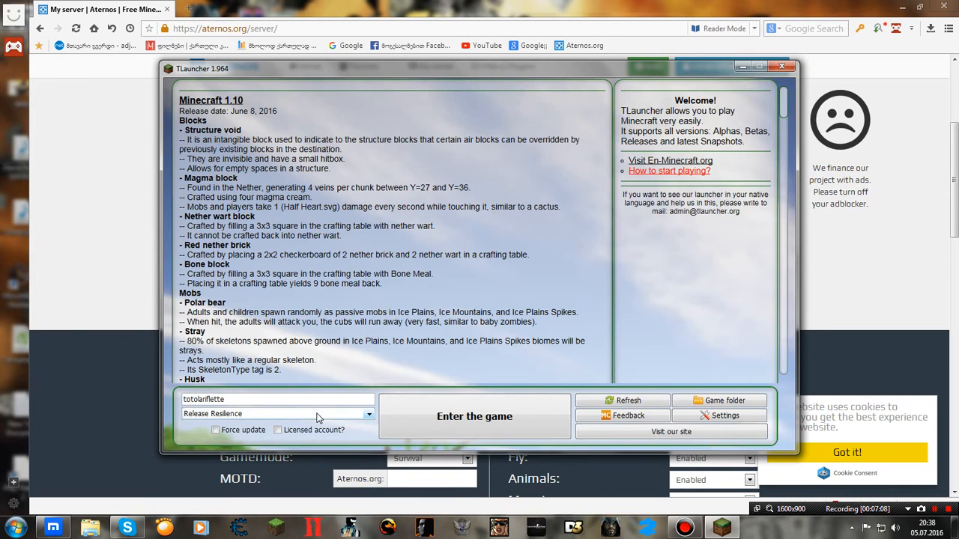
{"action": "left_click", "coordinate": [318, 414]}
{"action": "left_click", "coordinate": [275, 447]}
{"action": "left_click", "coordinate": [483, 432]}
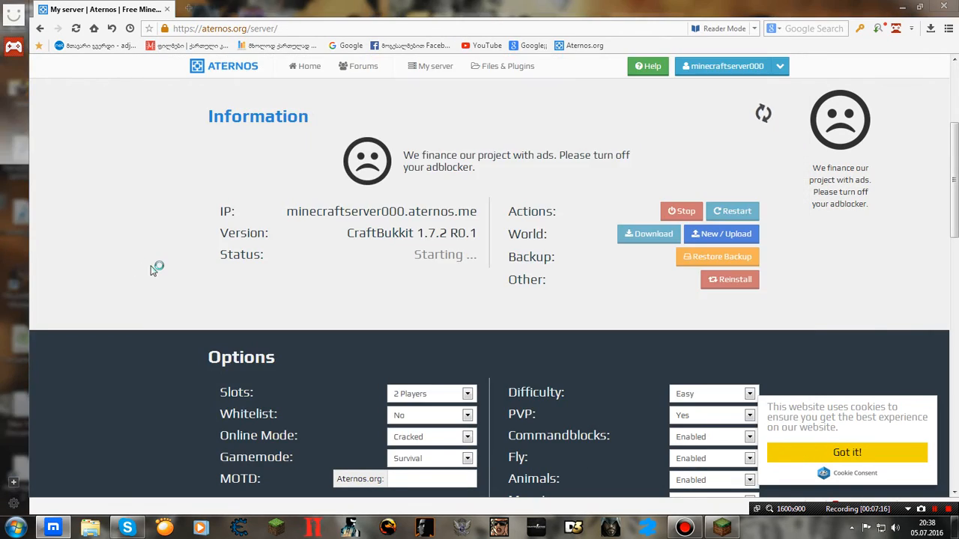
{"action": "mouse_move", "coordinate": [722, 527]}
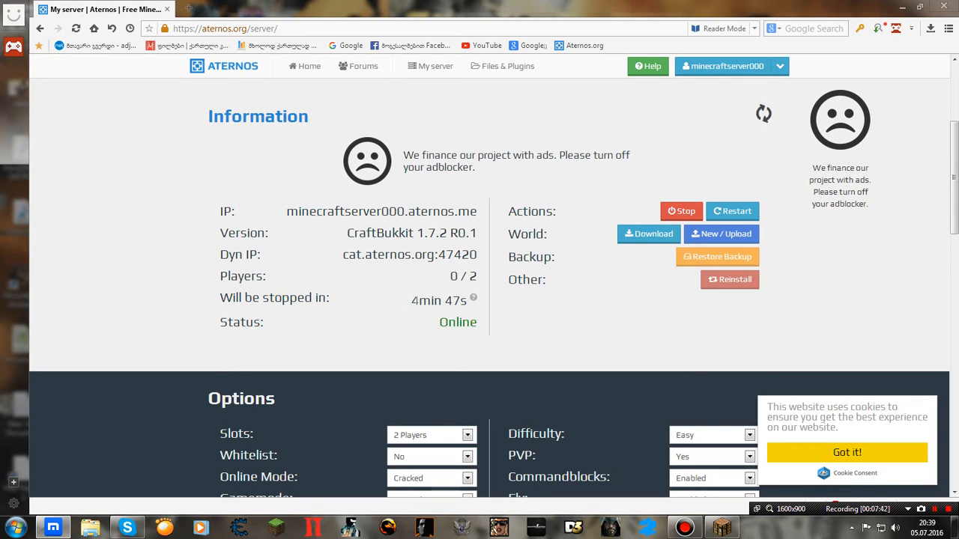
Look through the player counts offered for the server's Slots option on the Aternos page
{"action": "scroll", "coordinate": [440, 300], "scroll_direction": "down", "scroll_amount": 2}
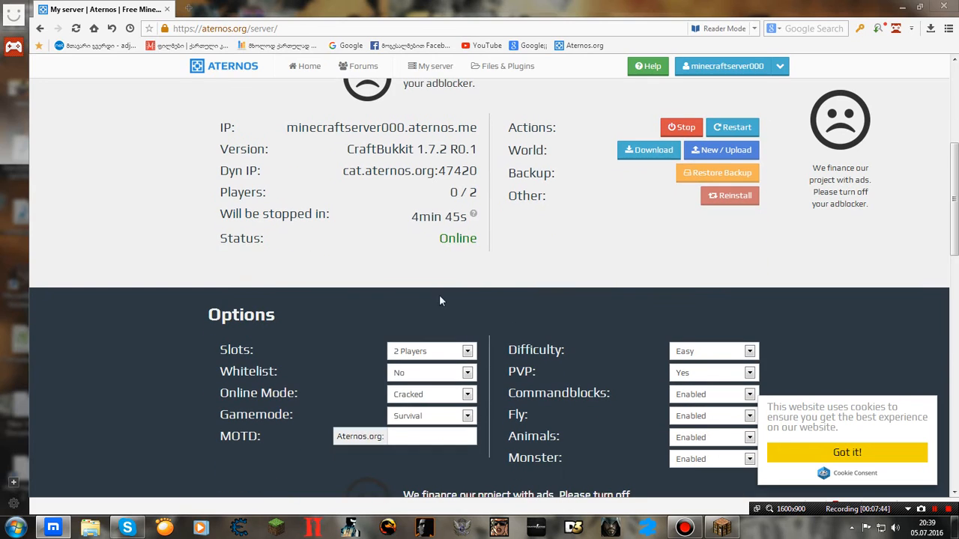
{"action": "left_click", "coordinate": [450, 354]}
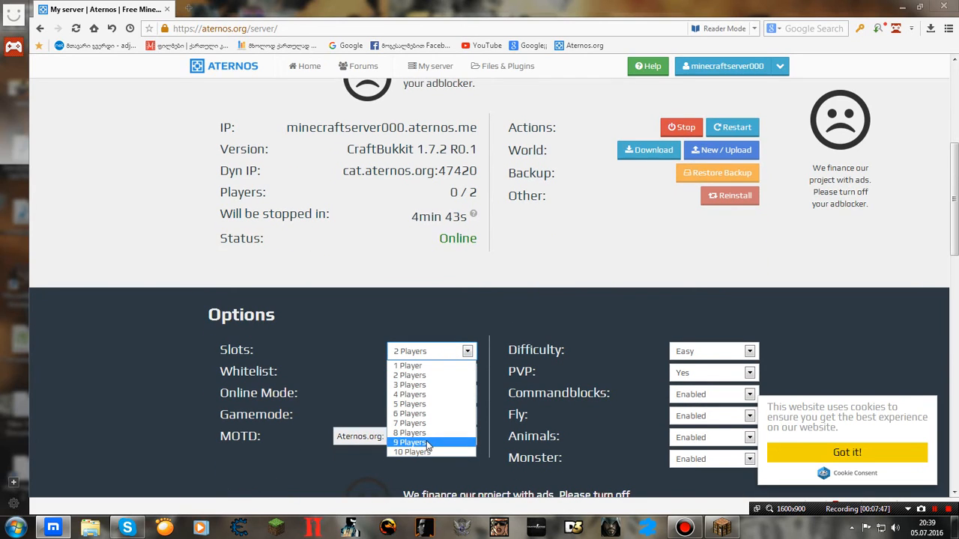
{"action": "left_click", "coordinate": [454, 355]}
{"action": "scroll", "coordinate": [538, 312], "scroll_direction": "up", "scroll_amount": 2}
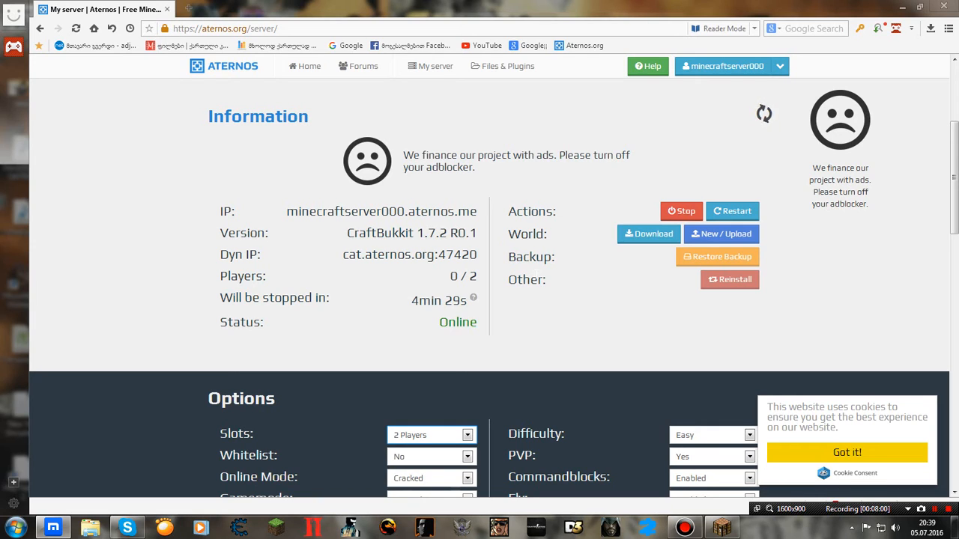
{"action": "left_click", "coordinate": [446, 436]}
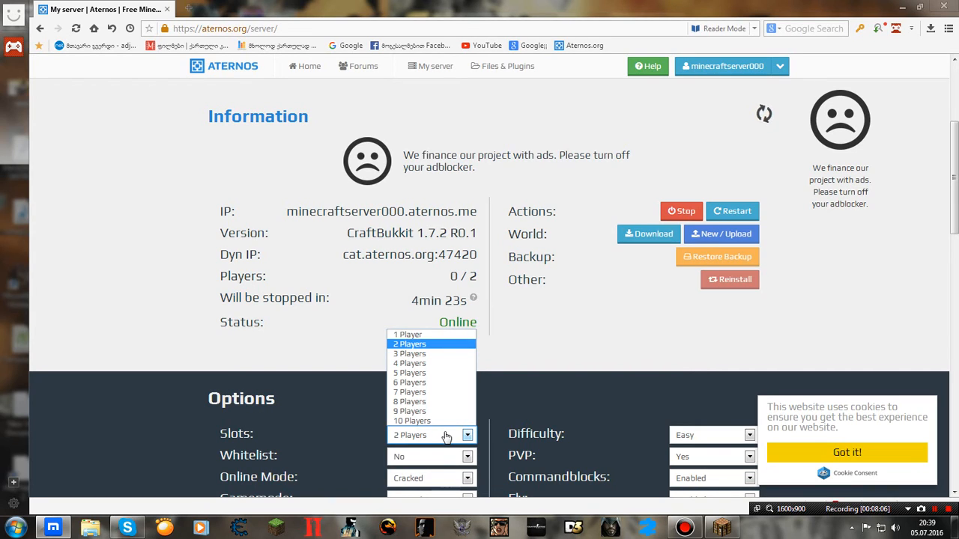
{"action": "left_click", "coordinate": [446, 437]}
{"action": "left_click", "coordinate": [445, 437]}
{"action": "left_click", "coordinate": [450, 438]}
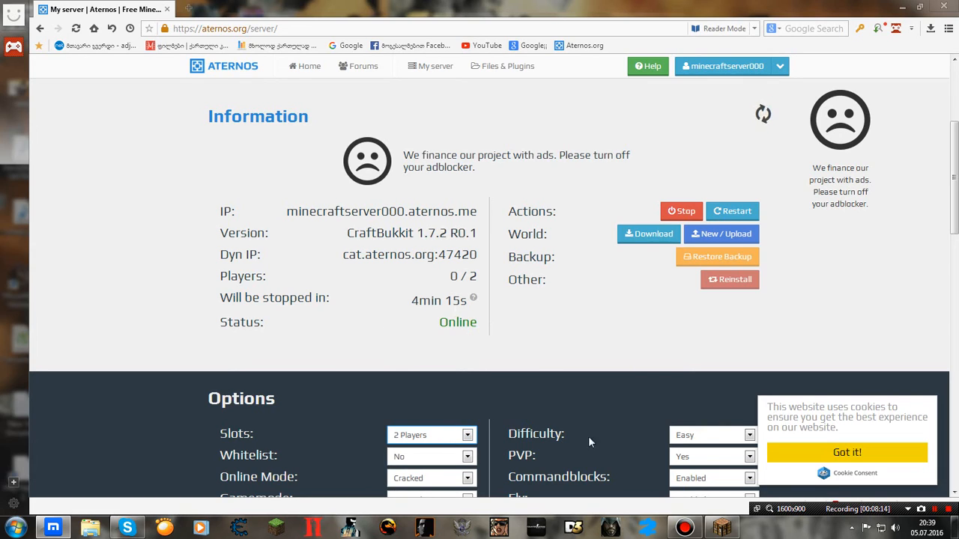
Switch to Minecraft, open the multiplayer server list and maximize the game window
{"action": "left_click", "coordinate": [721, 528]}
{"action": "left_click", "coordinate": [490, 312]}
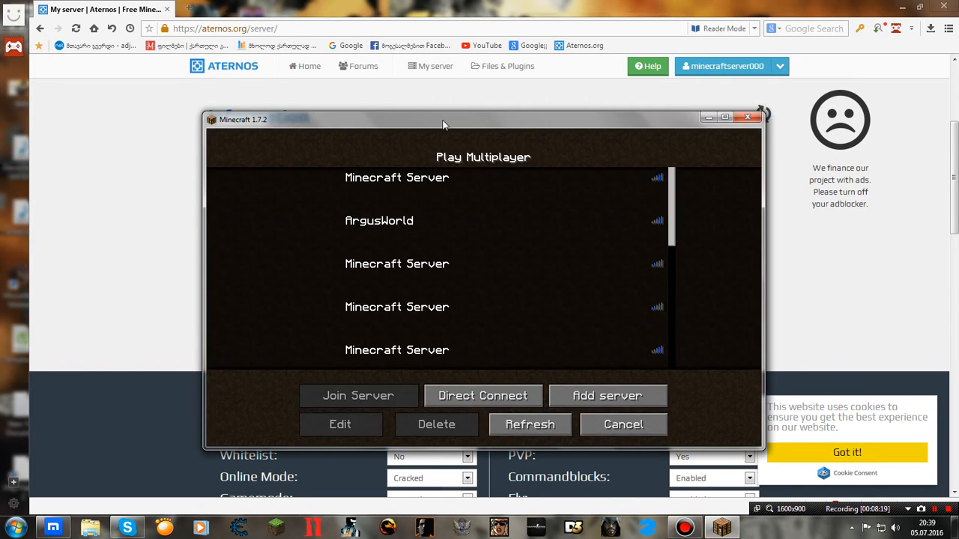
{"action": "double_click", "coordinate": [445, 120]}
{"action": "scroll", "coordinate": [561, 339], "scroll_direction": "down", "scroll_amount": 4}
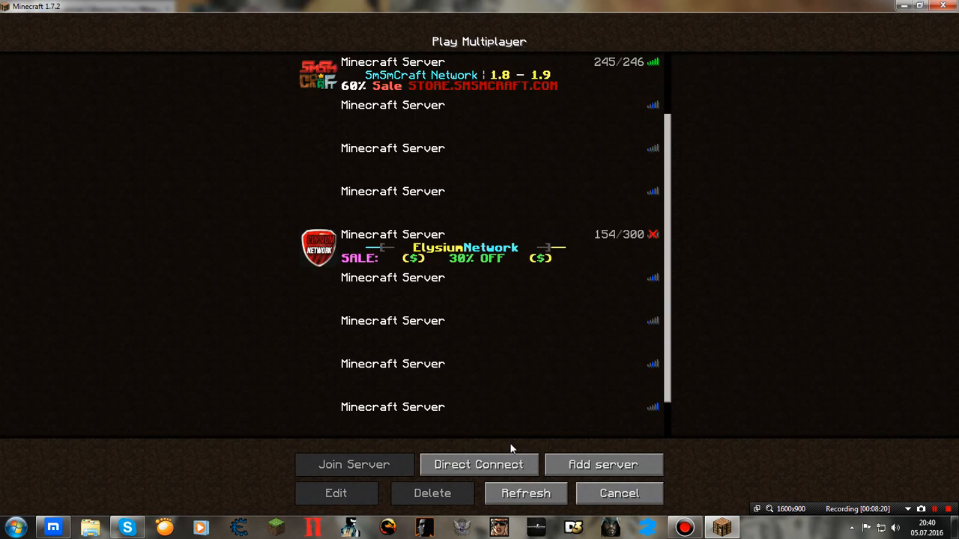
Add a multiplayer server entry with the address minecraftserver000.aternos.me copied from the Aternos page
{"action": "left_click", "coordinate": [591, 466]}
{"action": "key", "text": "alt+Tab"}
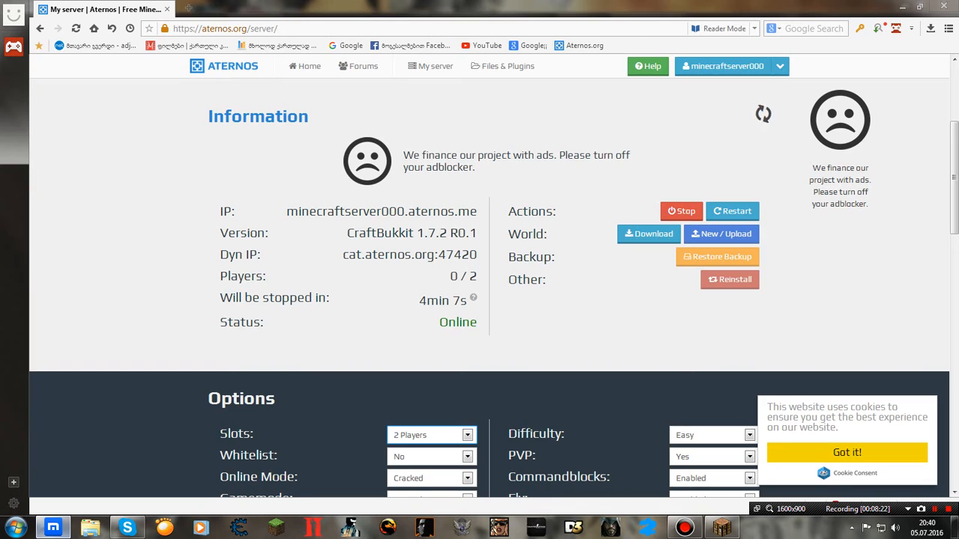
{"action": "left_click_drag", "start_coordinate": [286, 211], "coordinate": [477, 212]}
{"action": "key", "text": "ctrl+c"}
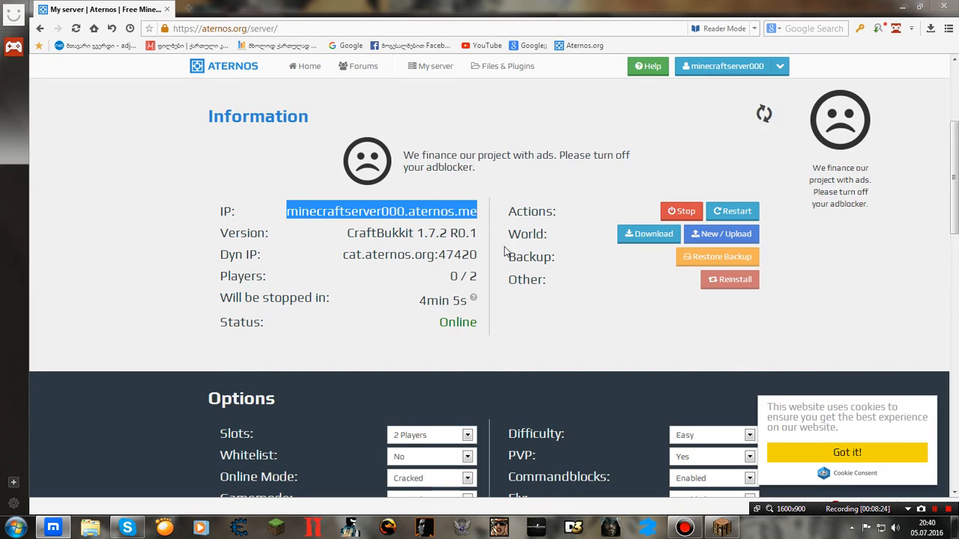
{"action": "left_click", "coordinate": [722, 529]}
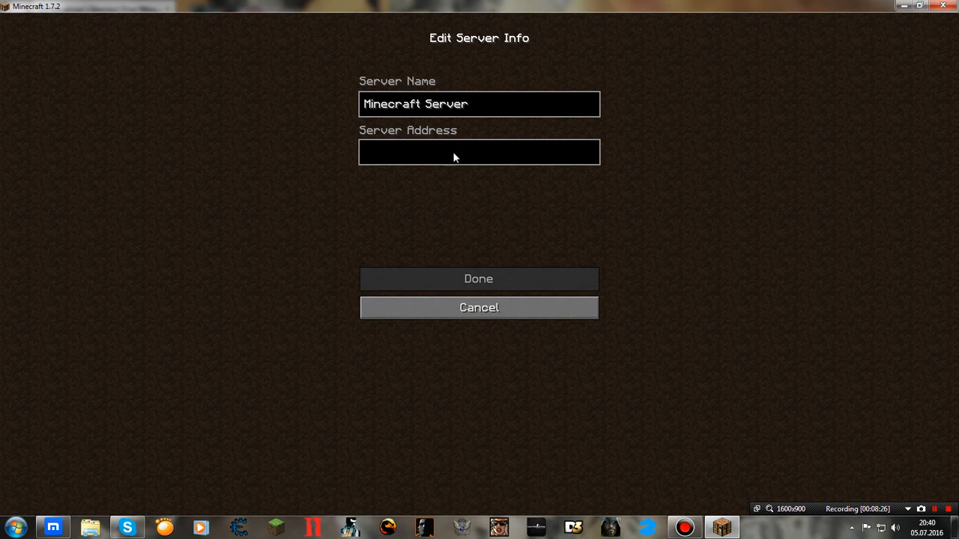
{"action": "key", "text": "ctrl+v"}
{"action": "left_click", "coordinate": [479, 279]}
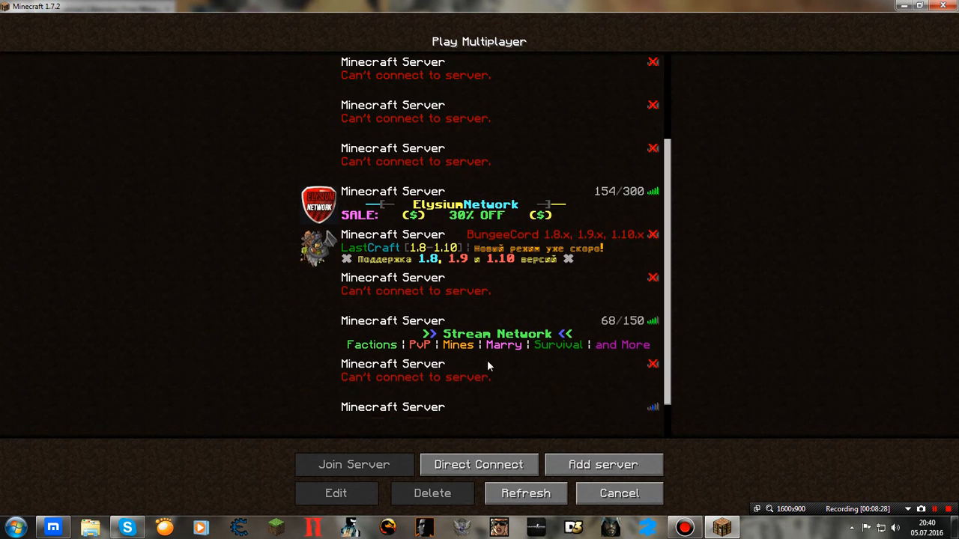
Join the newly added server and walk around its world
{"action": "double_click", "coordinate": [462, 414]}
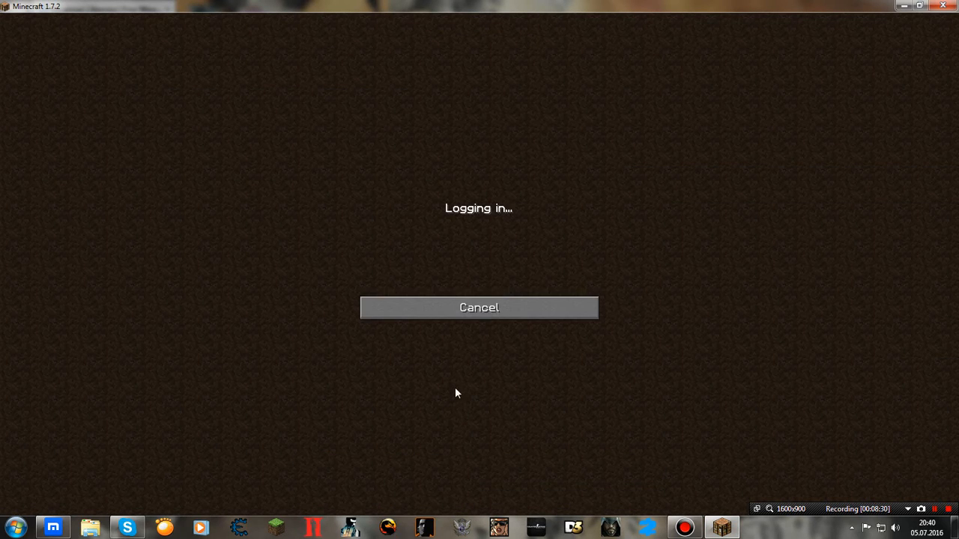
{"action": "scroll", "coordinate": [479, 263], "scroll_direction": "down", "scroll_amount": 5}
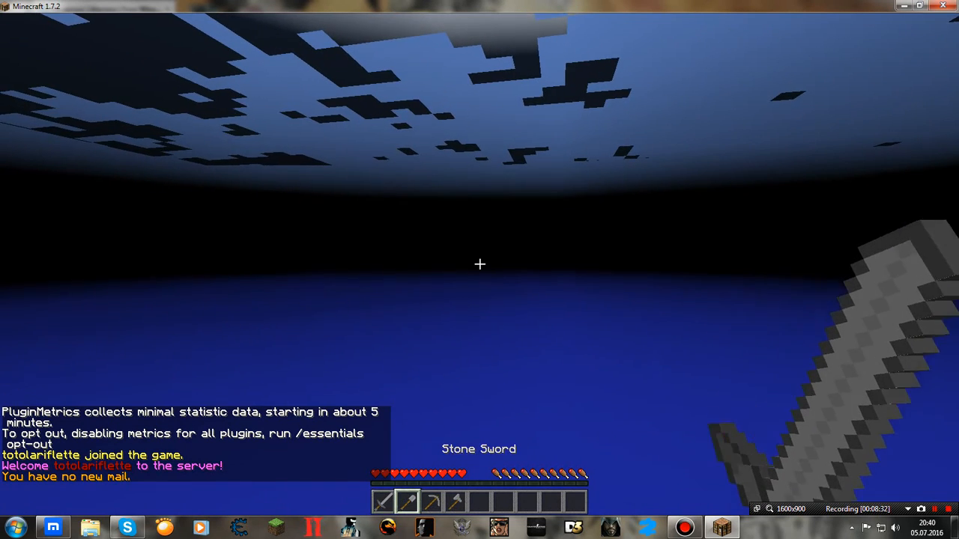
{"action": "scroll", "coordinate": [479, 264], "scroll_direction": "up", "scroll_amount": 1}
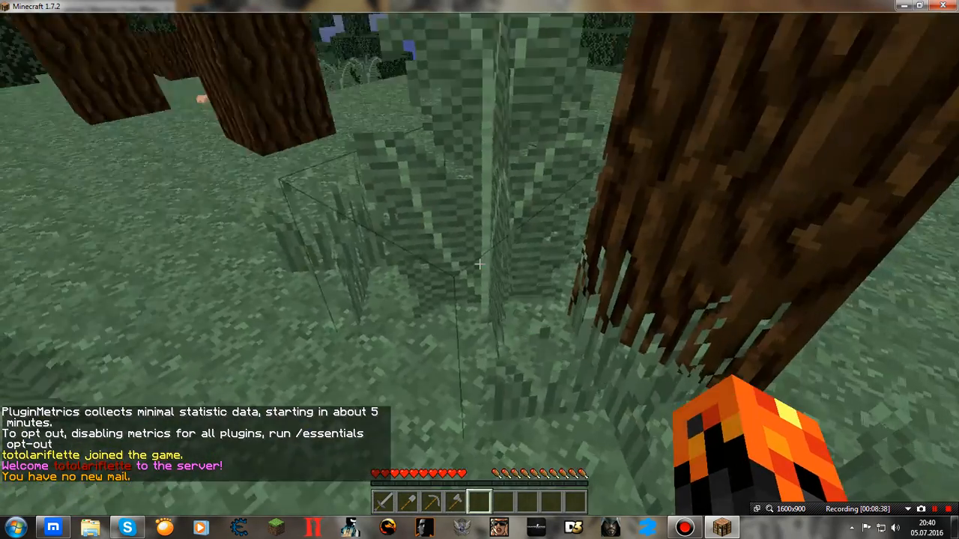
{"action": "key", "text": "w"}
{"action": "key", "text": "w"}
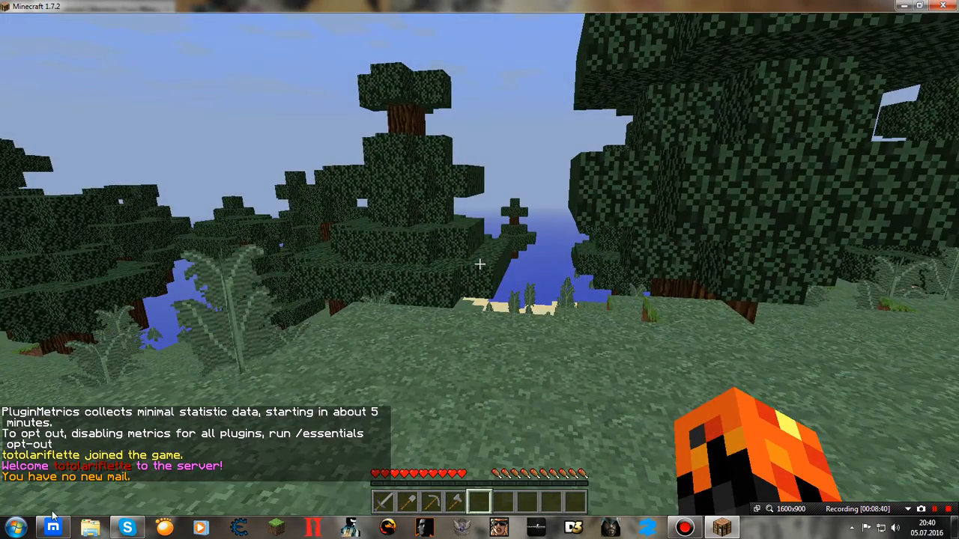
Check the online player count on the Aternos page and return to the Minecraft game
{"action": "left_click", "coordinate": [54, 528]}
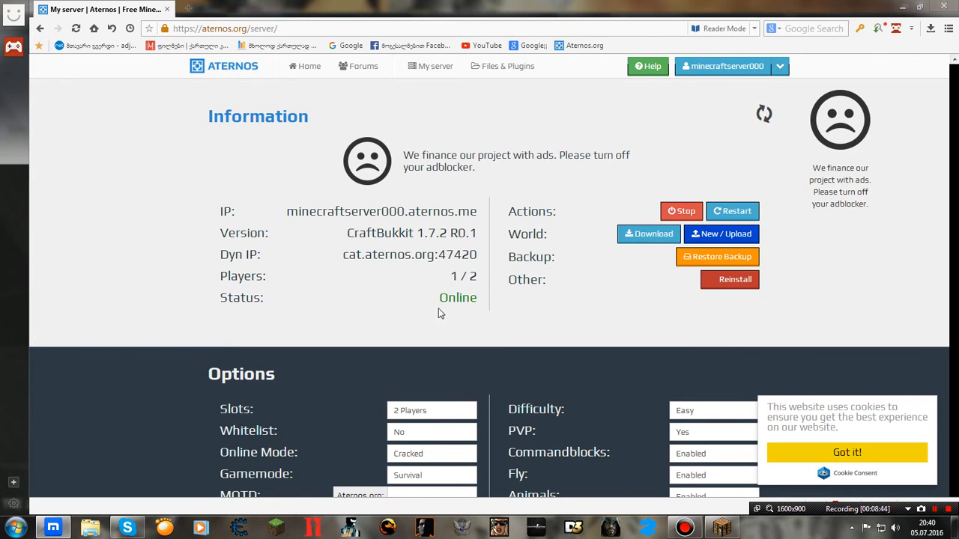
{"action": "left_click", "coordinate": [722, 528]}
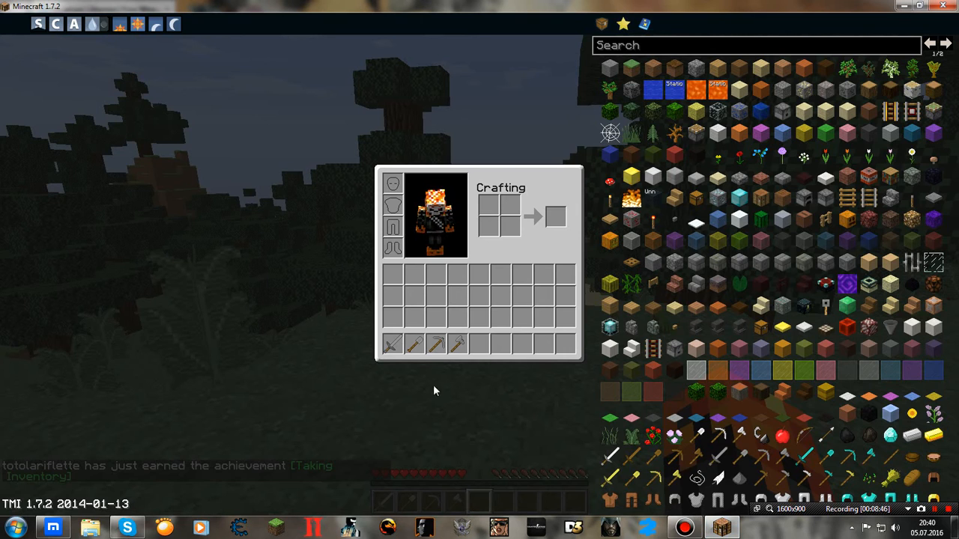
{"action": "key", "text": "Escape"}
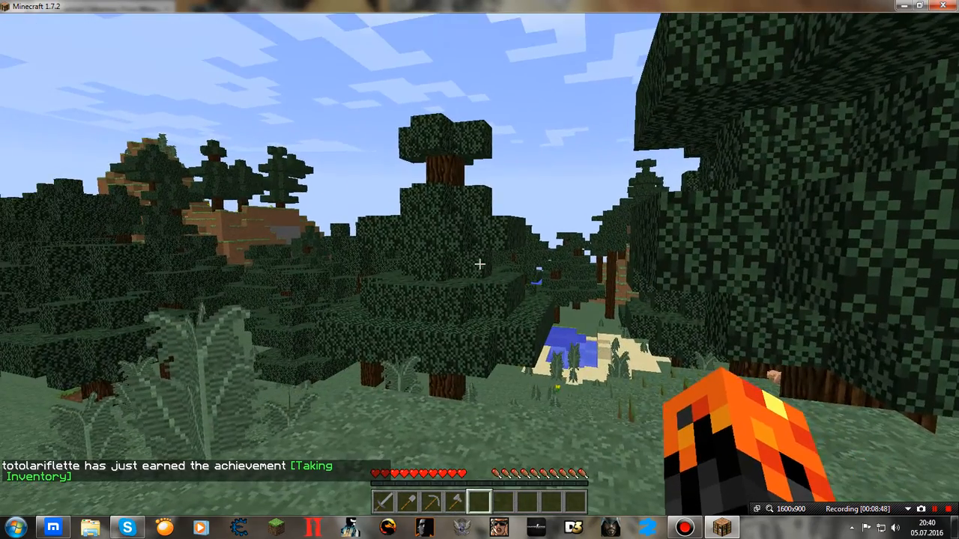
{"action": "key", "text": "e"}
Highlight the server's Dyn IP on the Aternos page and return to the Minecraft world with the inventory closed
{"action": "left_click", "coordinate": [53, 528]}
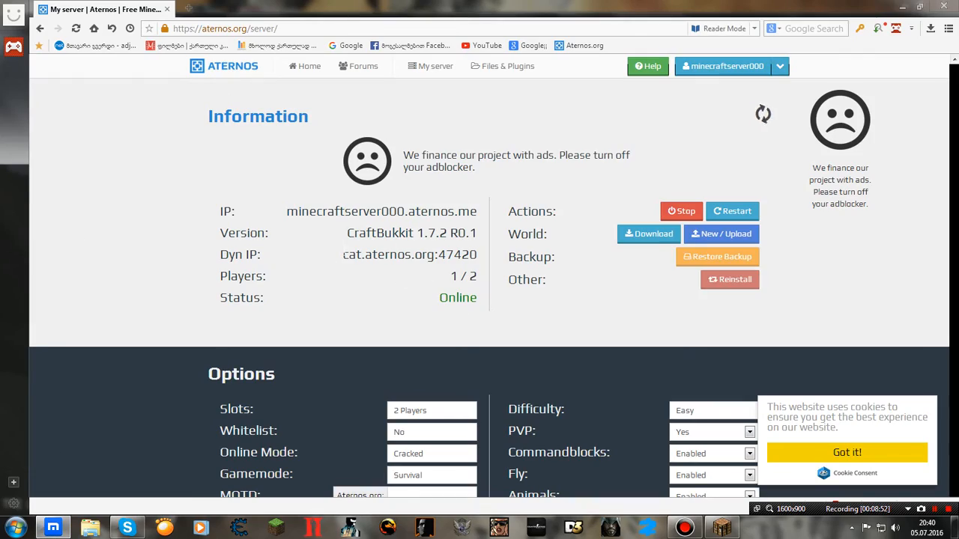
{"action": "left_click_drag", "start_coordinate": [342, 255], "coordinate": [478, 254]}
{"action": "left_click", "coordinate": [492, 267]}
{"action": "left_click", "coordinate": [721, 528]}
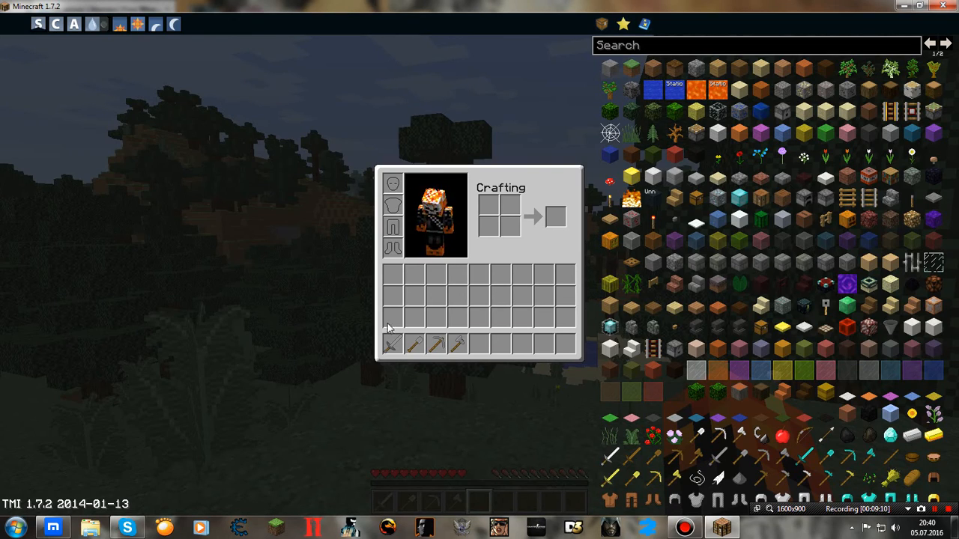
{"action": "key", "text": "e"}
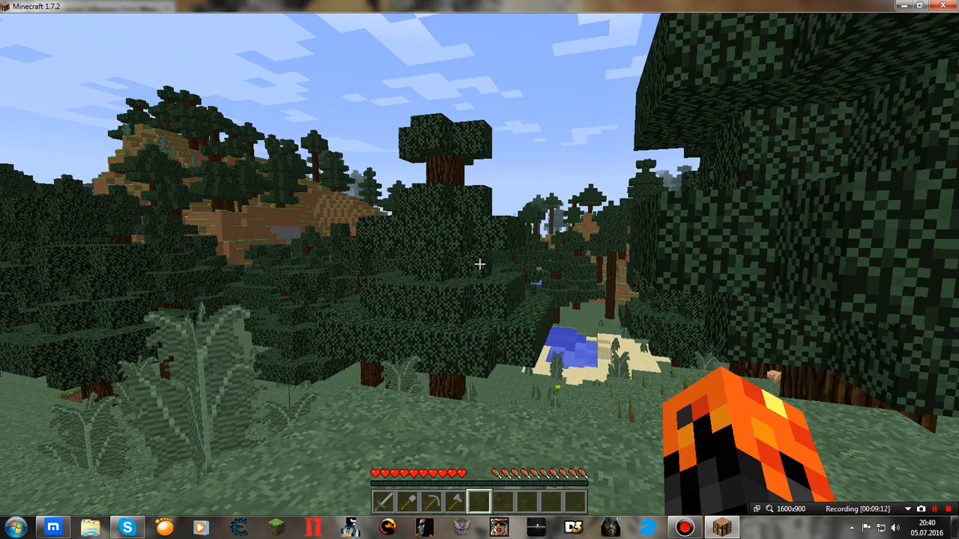
Examine the inventory and cycle through the stone tools in the hotbar
{"action": "key", "text": "e"}
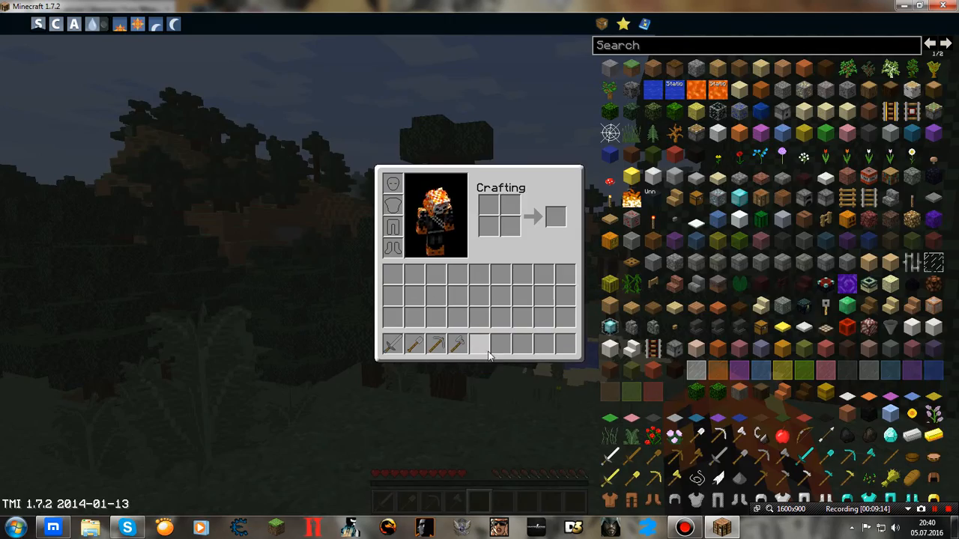
{"action": "key", "text": "e"}
{"action": "scroll", "coordinate": [479, 264], "scroll_direction": "up", "scroll_amount": 1}
{"action": "scroll", "coordinate": [480, 264], "scroll_direction": "up", "scroll_amount": 2}
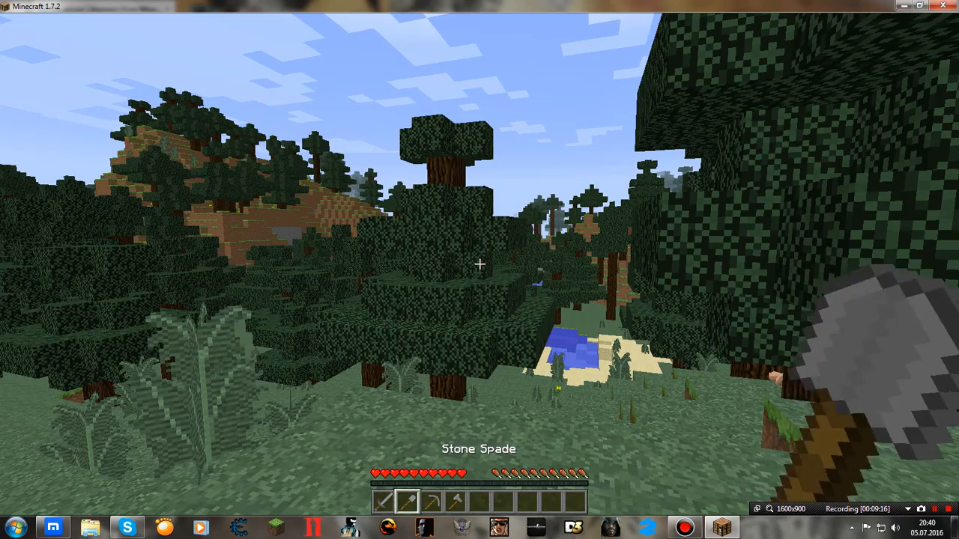
{"action": "key", "text": "w"}
{"action": "scroll", "coordinate": [480, 263], "scroll_direction": "down", "scroll_amount": 3}
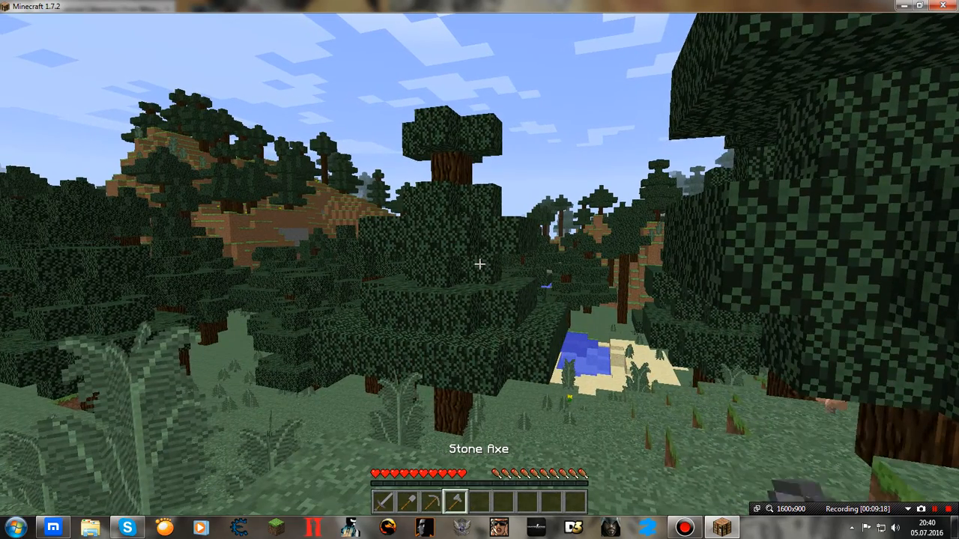
{"action": "scroll", "coordinate": [480, 264], "scroll_direction": "up", "scroll_amount": 3}
{"action": "scroll", "coordinate": [480, 263], "scroll_direction": "down", "scroll_amount": 3}
List the server's available kits with /kits and claim the tools kit
{"action": "key", "text": "slash"}
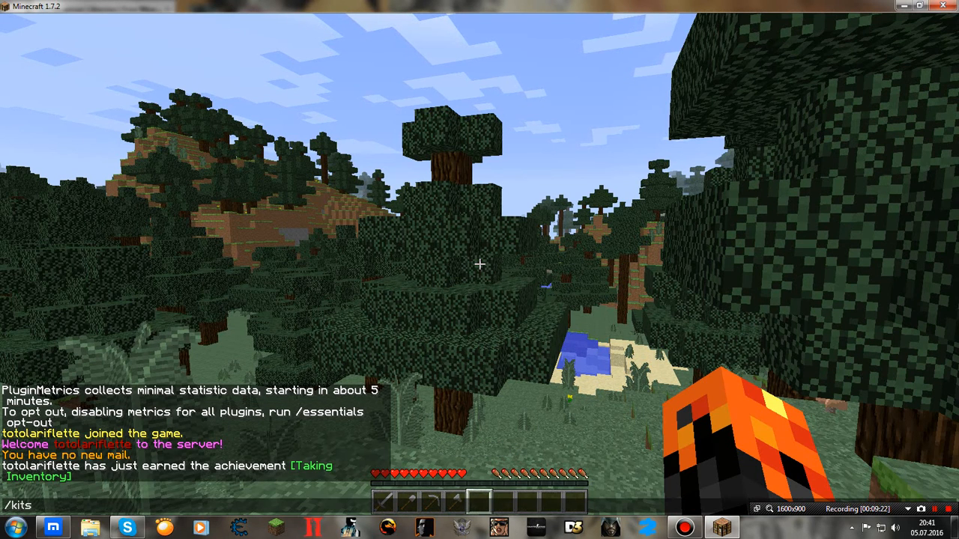
{"action": "key", "text": "Return"}
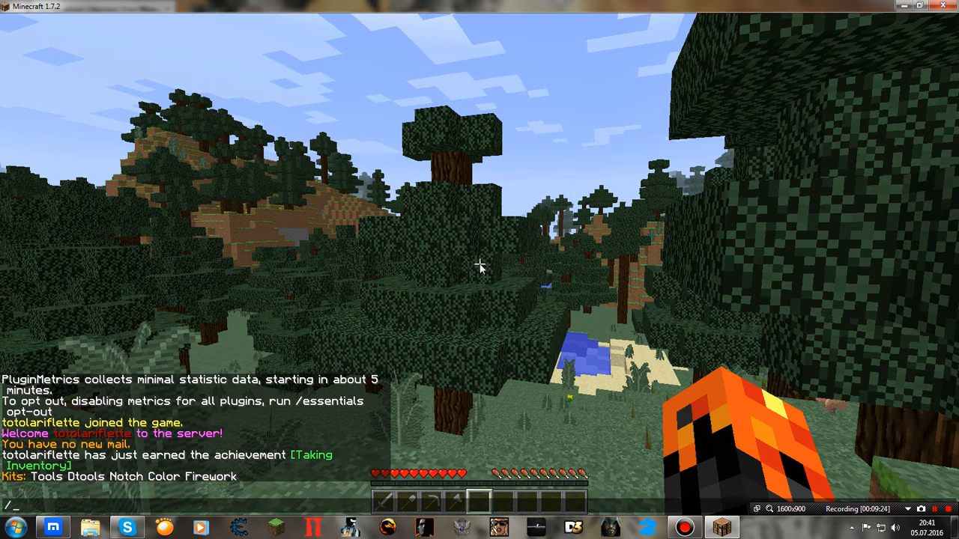
{"action": "type", "text": "ls"}
{"action": "key", "text": "Return"}
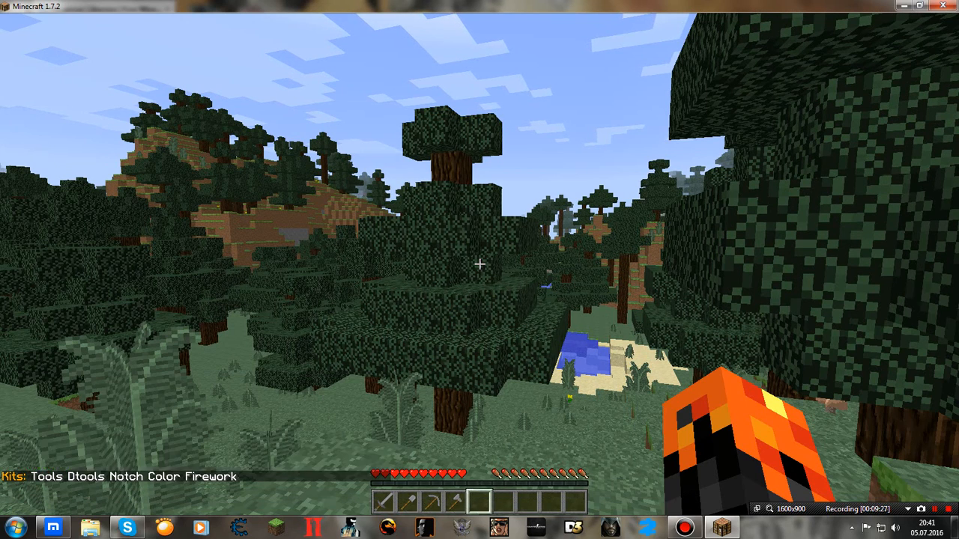
Drop the duplicate stone tools from the hotbar onto the ground
{"action": "scroll", "coordinate": [480, 264], "scroll_direction": "up", "scroll_amount": 1}
{"action": "scroll", "coordinate": [479, 263], "scroll_direction": "up", "scroll_amount": 3}
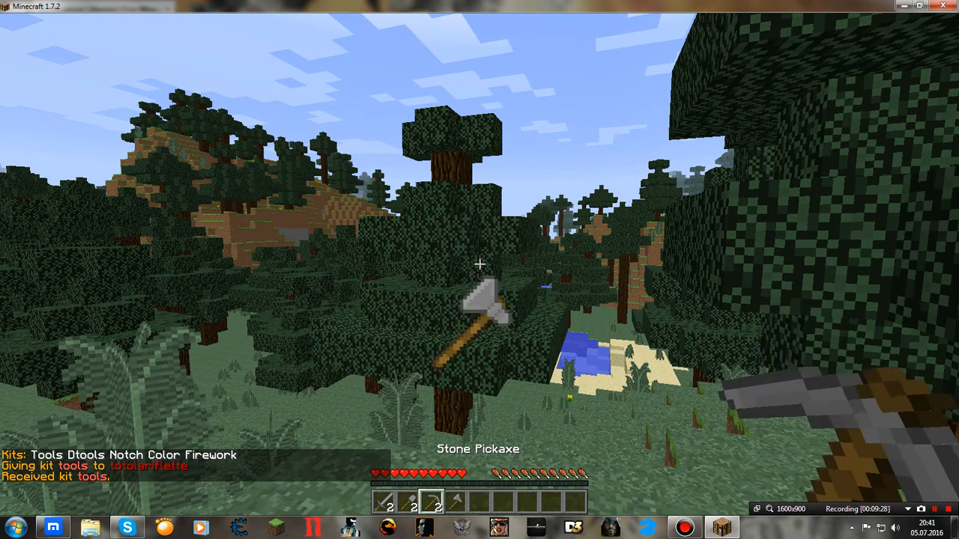
{"action": "scroll", "coordinate": [480, 264], "scroll_direction": "down", "scroll_amount": 1}
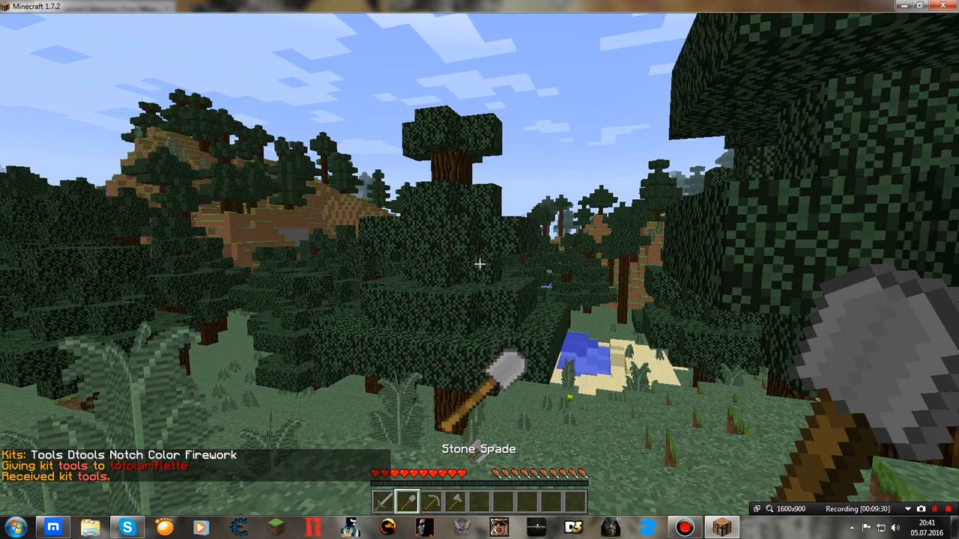
Claim the dtools kit with /kit dtools and check its items in the inventory
{"action": "key", "text": "slash"}
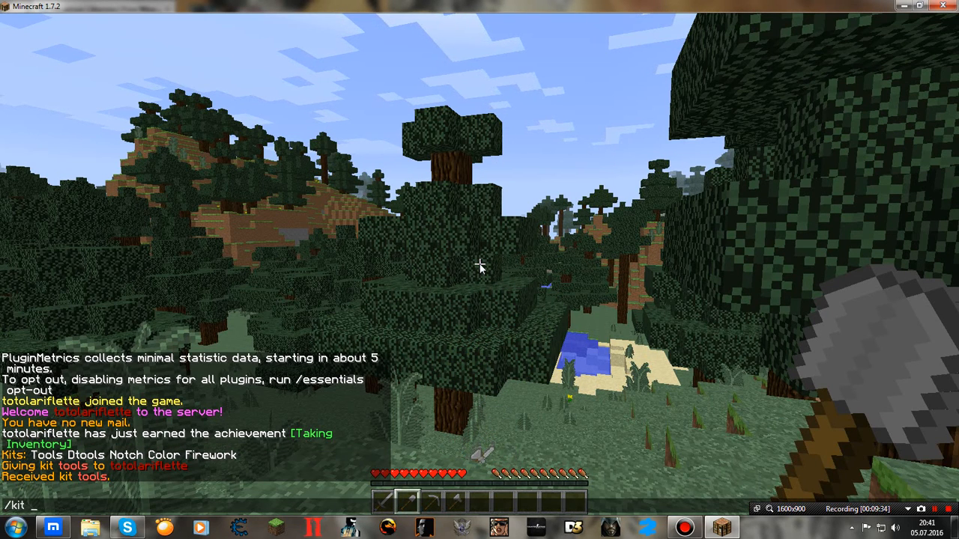
{"action": "type", "text": "kit dtools"}
{"action": "key", "text": "Return"}
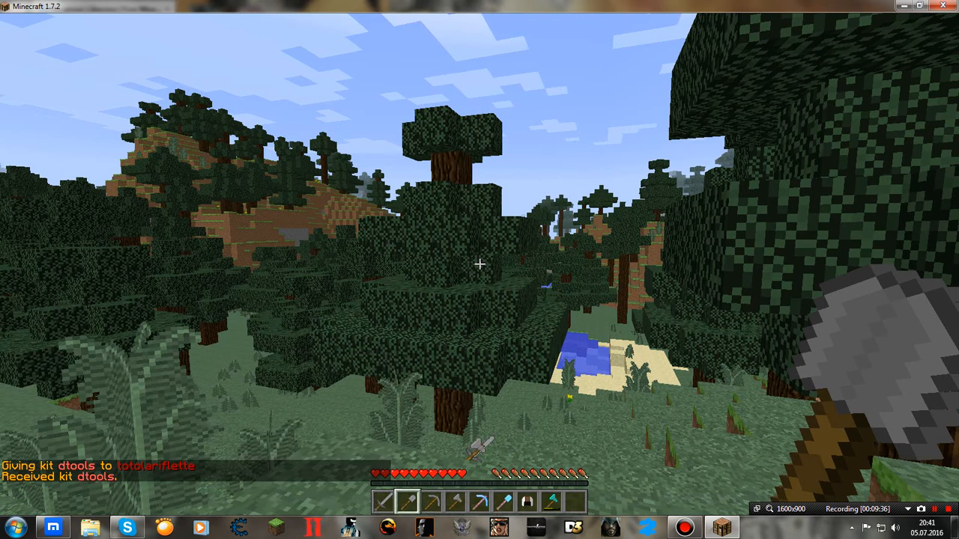
{"action": "key", "text": "e"}
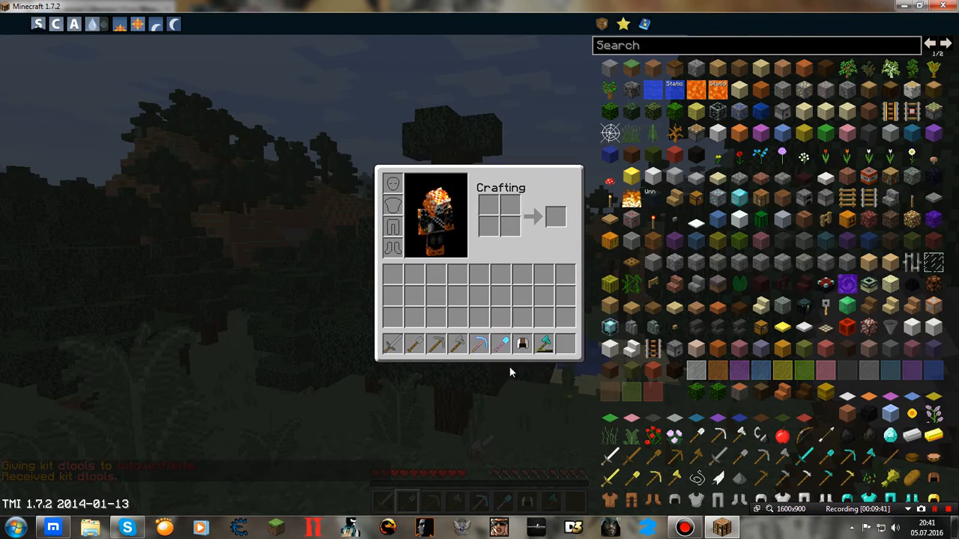
{"action": "key", "text": "e"}
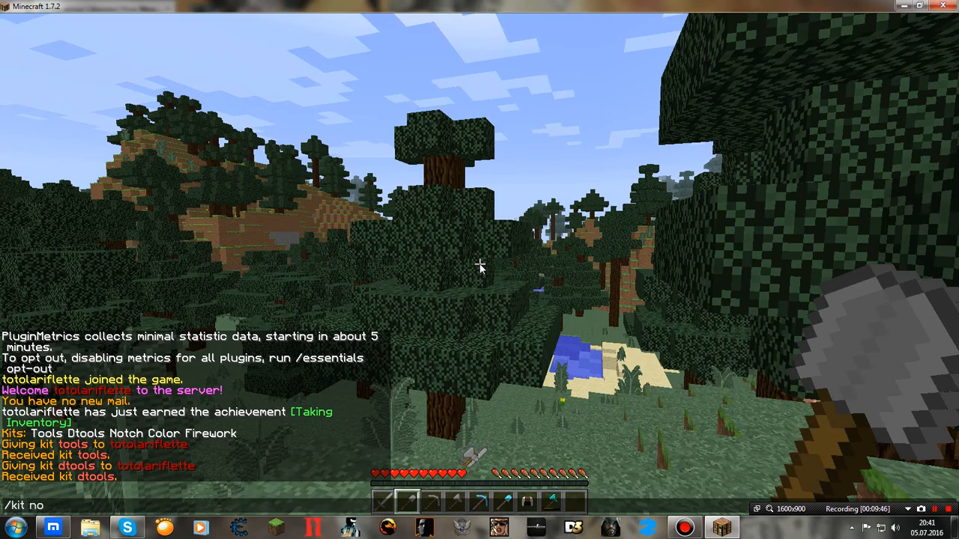
Claim the notch kit with /kit notch and place its player head on the grass
{"action": "type", "text": "/kit notch"}
{"action": "key", "text": "Return"}
{"action": "key", "text": "e"}
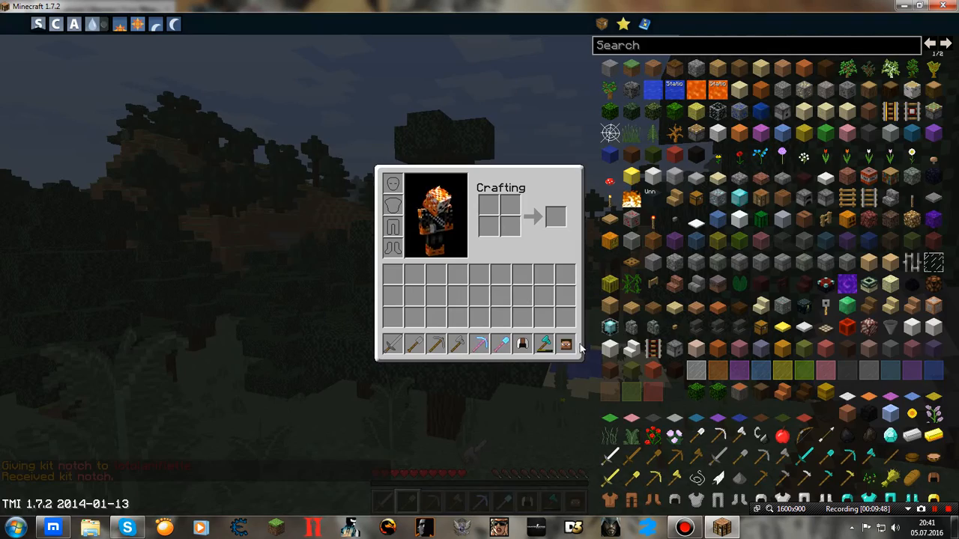
{"action": "key", "text": "e"}
{"action": "key", "text": "9"}
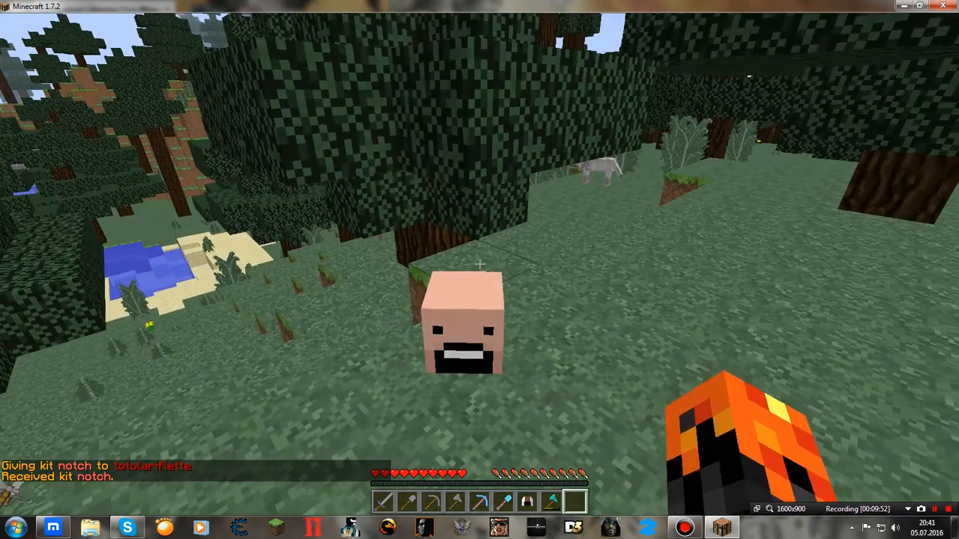
{"action": "key", "text": "e"}
{"action": "key", "text": "e"}
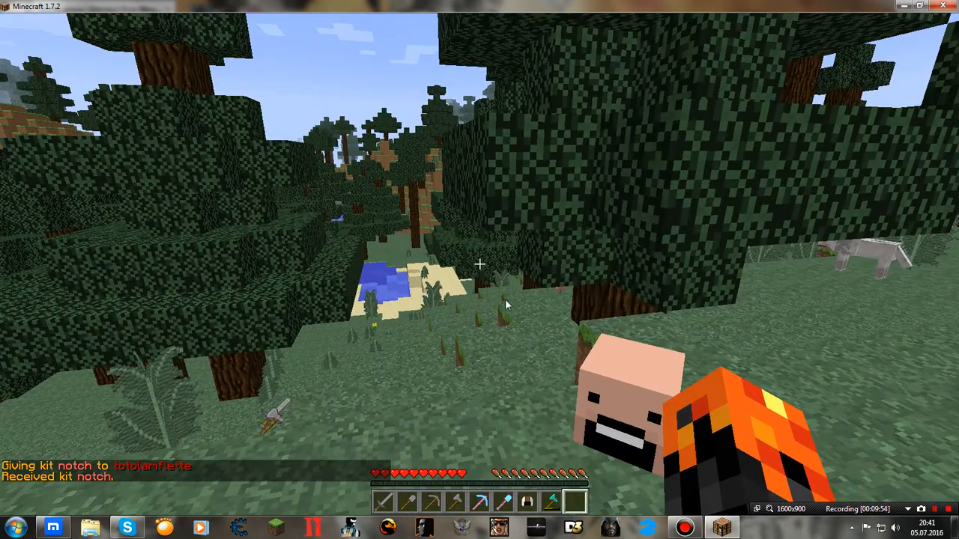
Throw the dtools kit items out of the inventory and remove the remaining items with /clear
{"action": "key", "text": "e"}
{"action": "left_click", "coordinate": [546, 339]}
{"action": "left_click", "coordinate": [538, 375]}
{"action": "left_click", "coordinate": [522, 347]}
{"action": "left_click", "coordinate": [518, 375]}
{"action": "left_click", "coordinate": [506, 347]}
{"action": "left_click", "coordinate": [502, 375]}
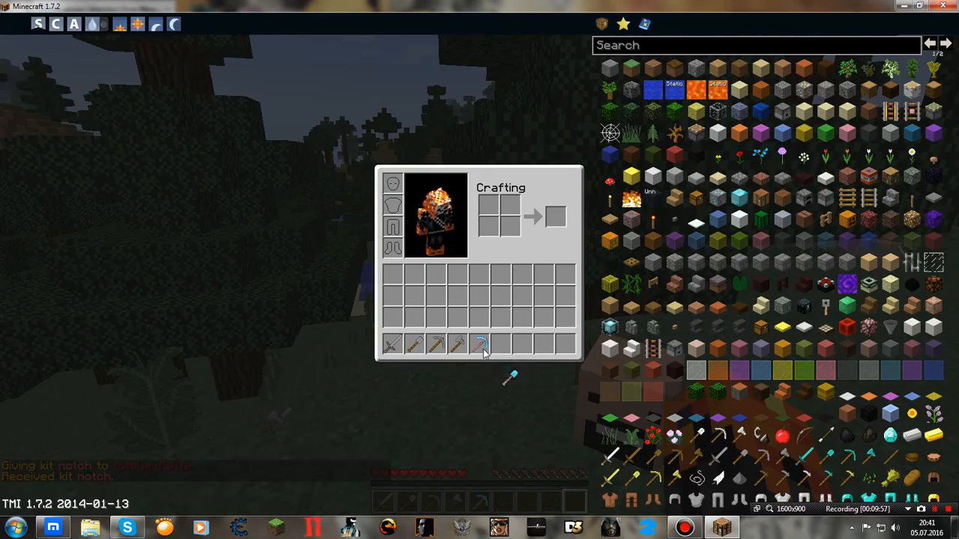
{"action": "left_click", "coordinate": [483, 348]}
{"action": "left_click", "coordinate": [490, 375]}
{"action": "type", "text": "et/clear"}
{"action": "key", "text": "Return"}
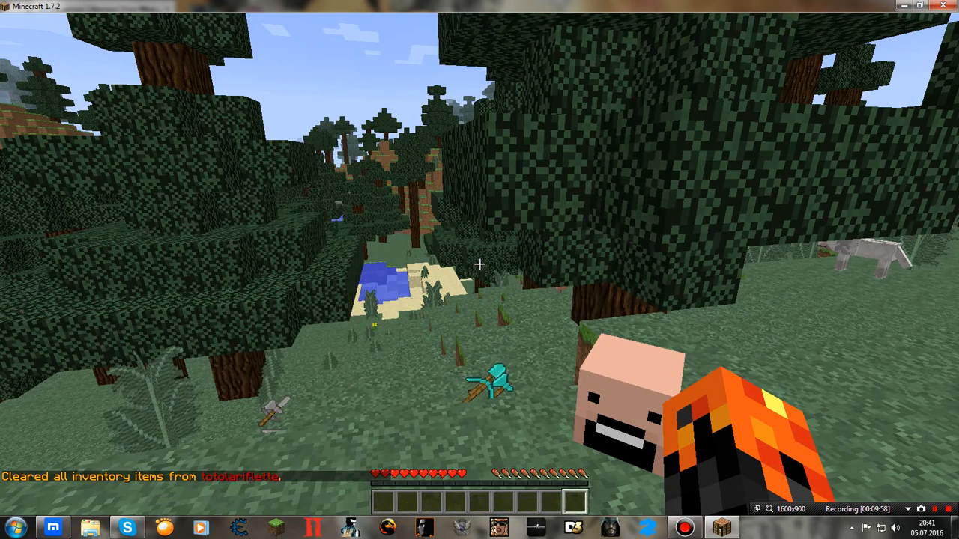
Claim the color kit with /kit color and read the Minecraft colors page in its book
{"action": "key", "text": "t"}
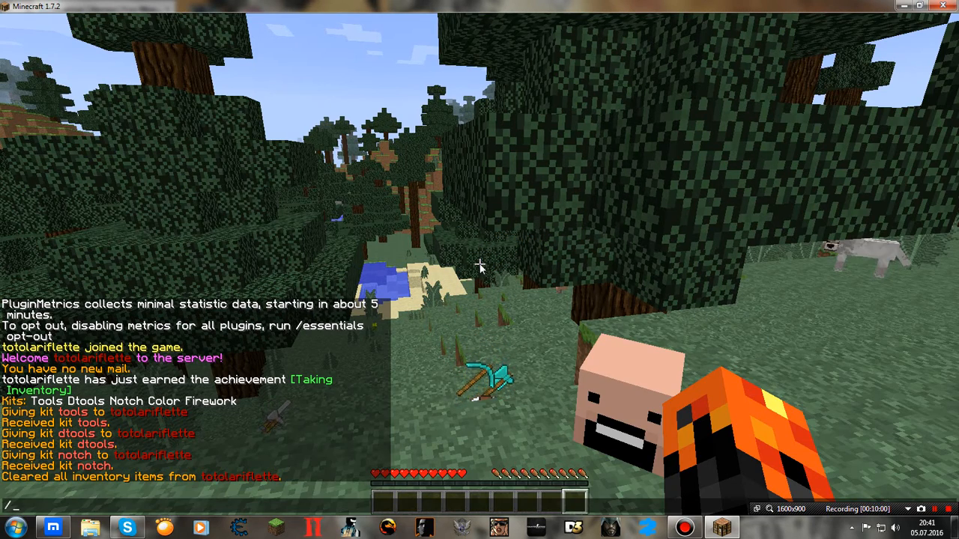
{"action": "type", "text": "/kit colo"}
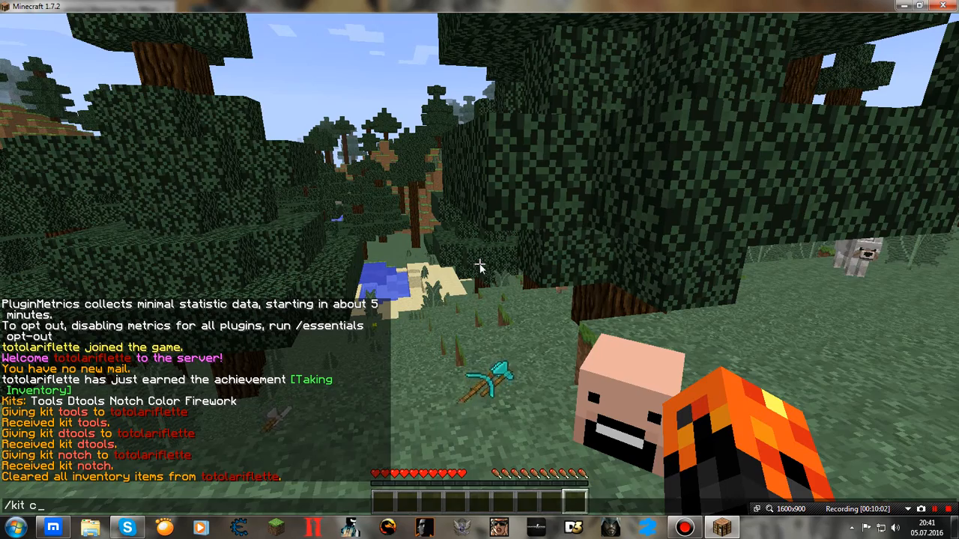
{"action": "type", "text": "r"}
{"action": "key", "text": "Return"}
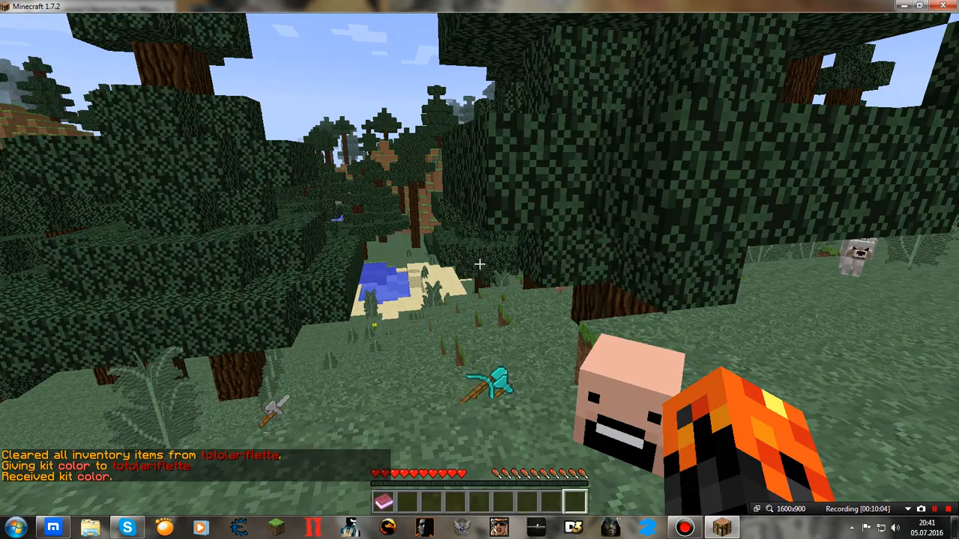
{"action": "scroll", "coordinate": [480, 264], "scroll_direction": "up", "scroll_amount": 6}
{"action": "scroll", "coordinate": [480, 264], "scroll_direction": "up", "scroll_amount": 2}
{"action": "right_click", "coordinate": [479, 264]}
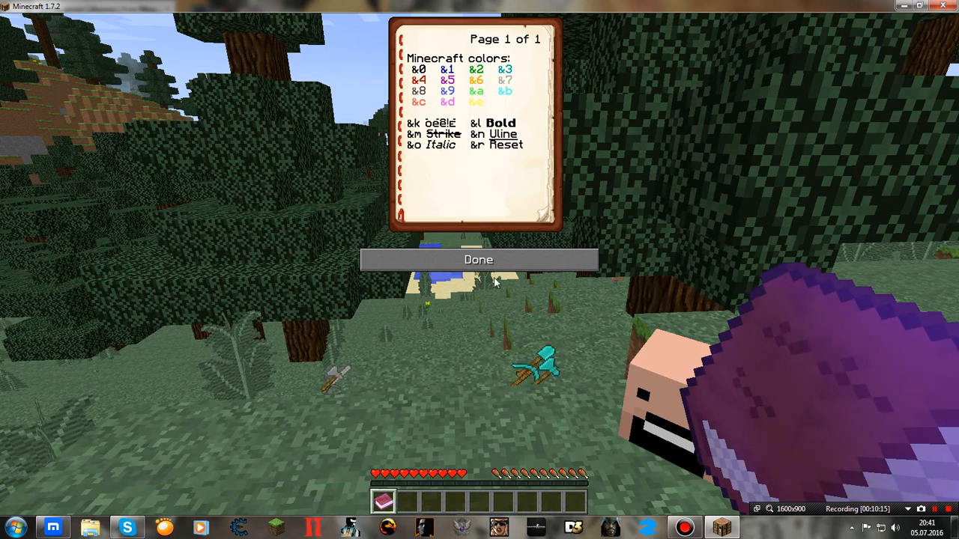
{"action": "key", "text": "Escape"}
Send "gg" in the chat and look up the color codes in the book again
{"action": "type", "text": "tgg"}
{"action": "key", "text": "Return"}
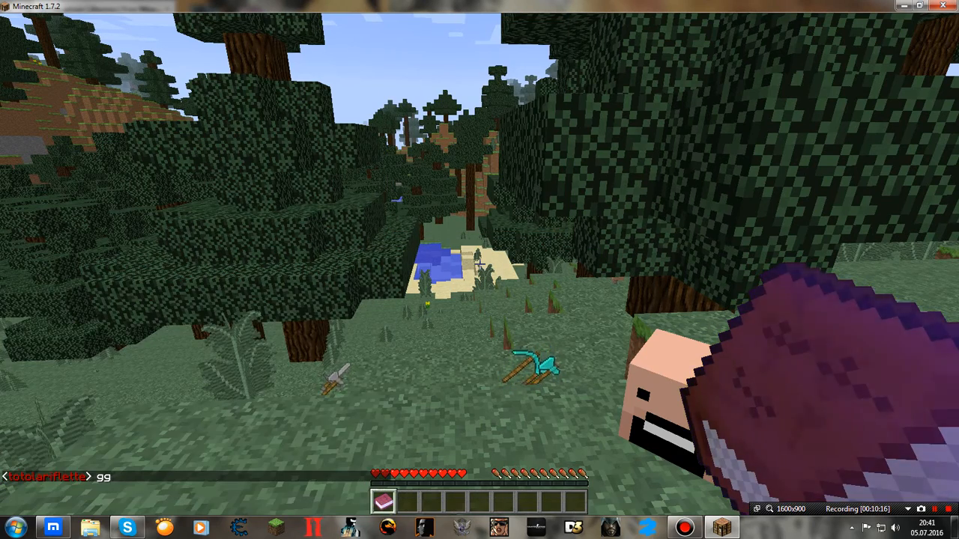
{"action": "key", "text": "t"}
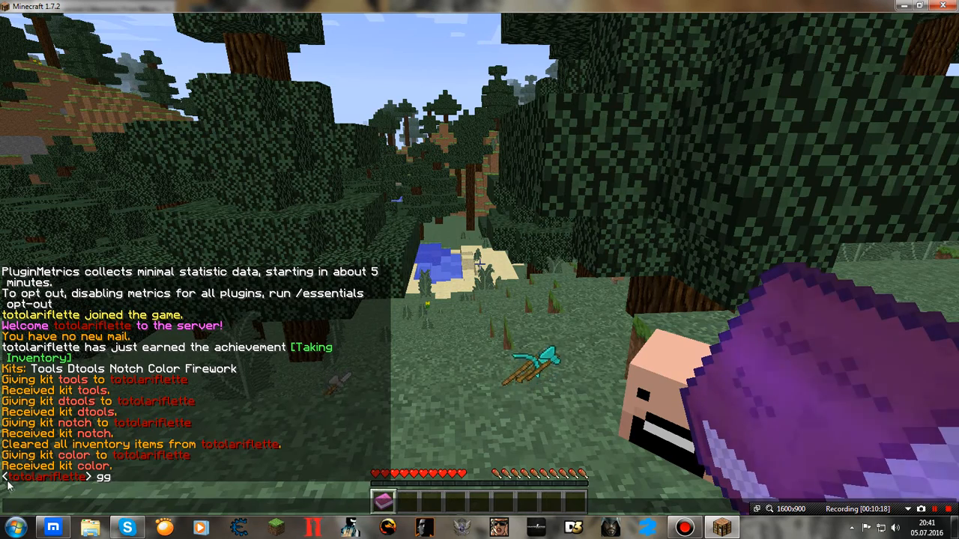
{"action": "key", "text": "Escape"}
{"action": "right_click", "coordinate": [479, 270]}
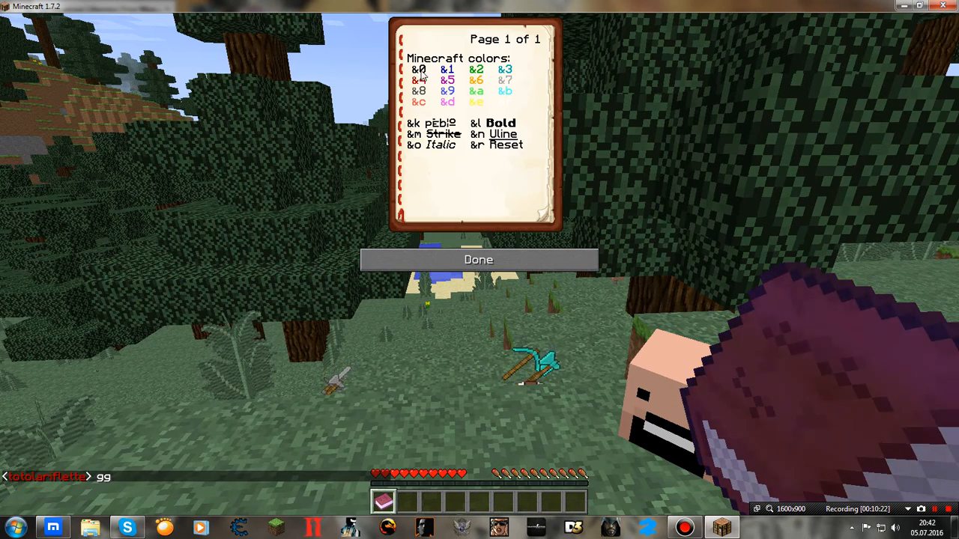
{"action": "key", "text": "Escape"}
Try sending a chat message with an & color code, and send "gh" as plain text
{"action": "key", "text": "t"}
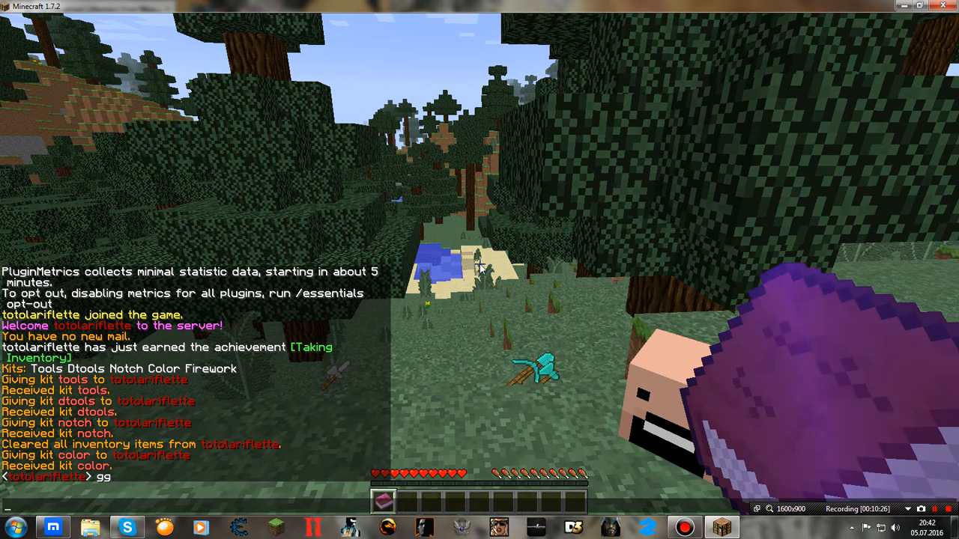
{"action": "type", "text": "&"}
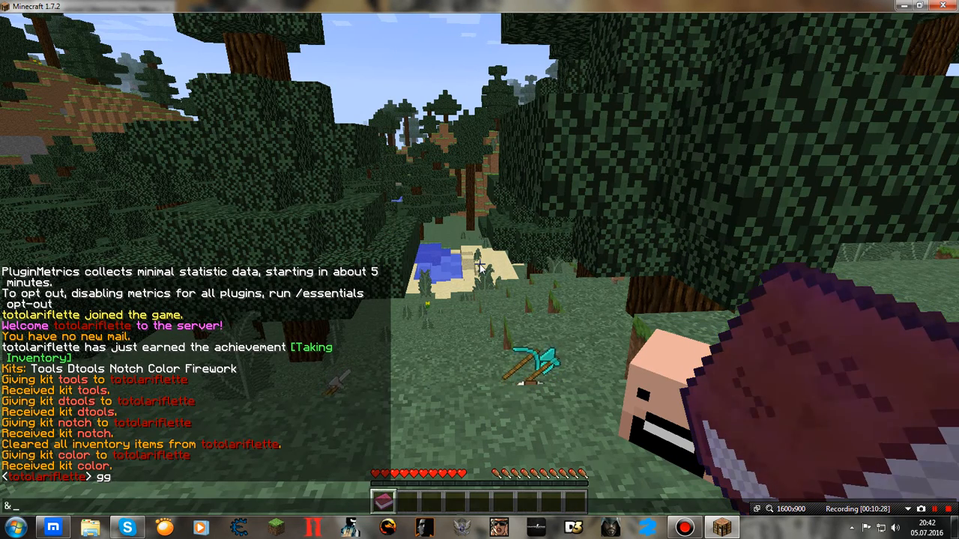
{"action": "key", "text": "Return"}
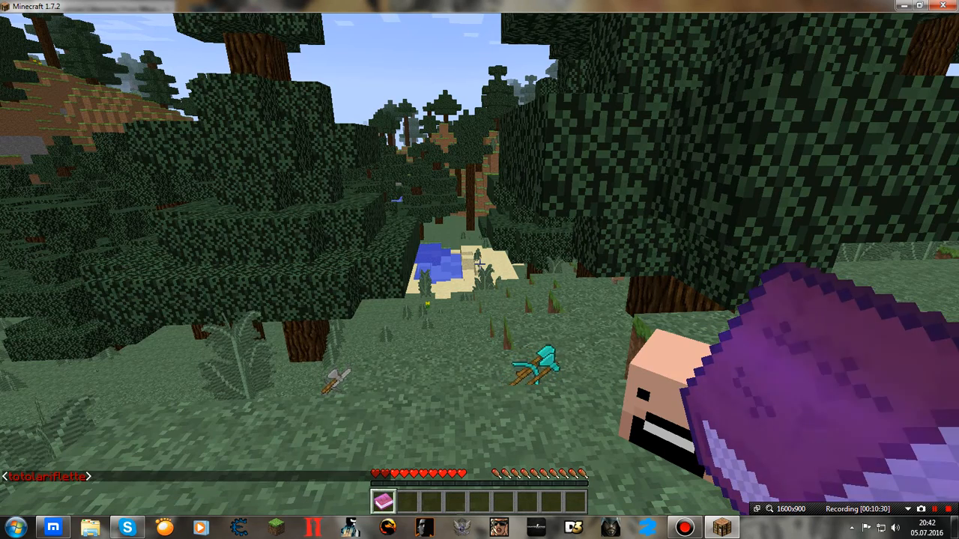
{"action": "type", "text": "te> "}
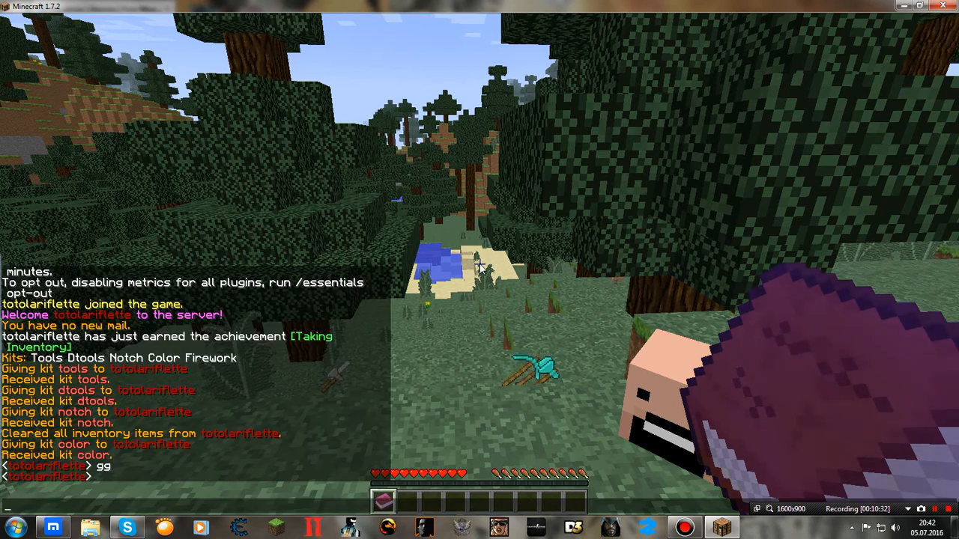
{"action": "type", "text": "gh"}
{"action": "key", "text": "Return"}
Review the color codes in the book once more and check the inventory
{"action": "right_click", "coordinate": [479, 270]}
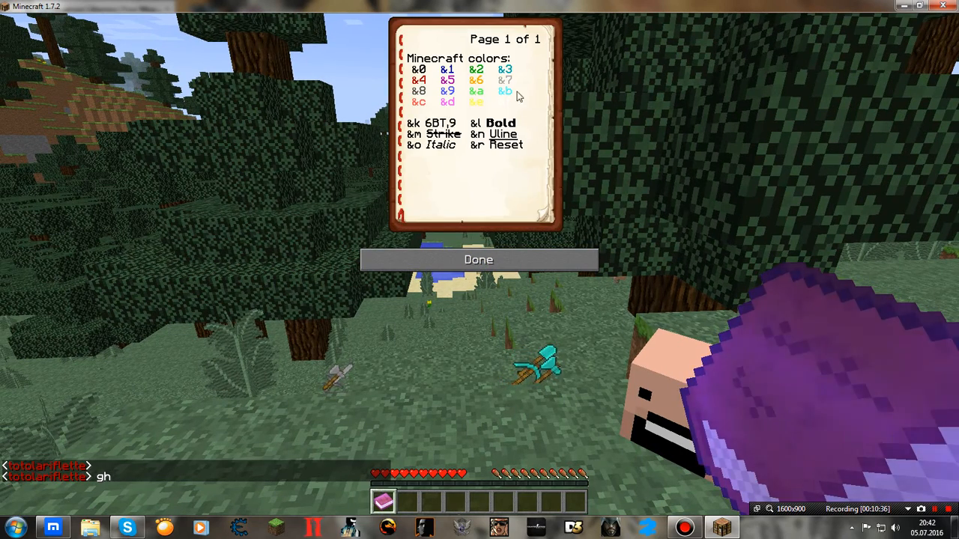
{"action": "left_click", "coordinate": [501, 263]}
{"action": "scroll", "coordinate": [479, 270], "scroll_direction": "down", "scroll_amount": 4}
{"action": "key", "text": "e"}
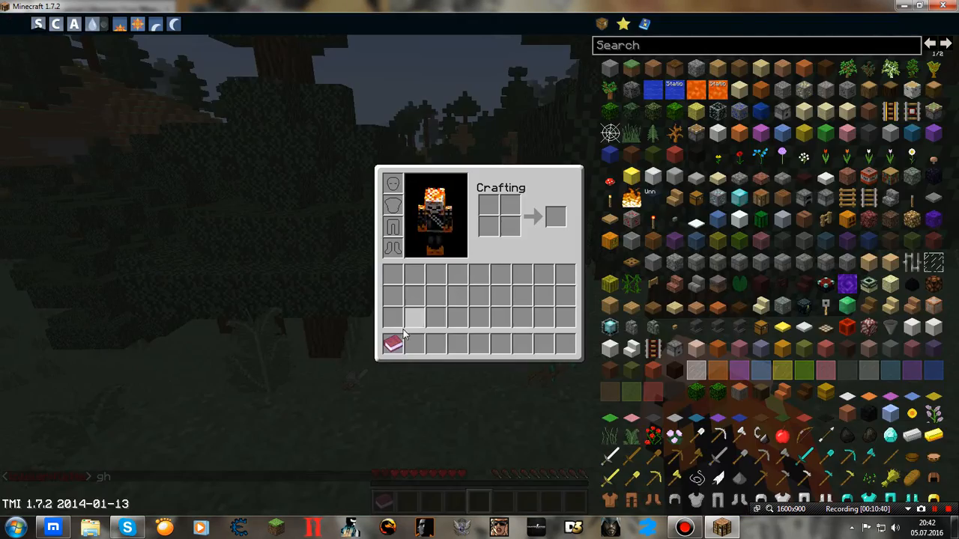
{"action": "key", "text": "e"}
Claim the firework kit with /kit firework and launch its three rockets from the grass
{"action": "key", "text": "slash"}
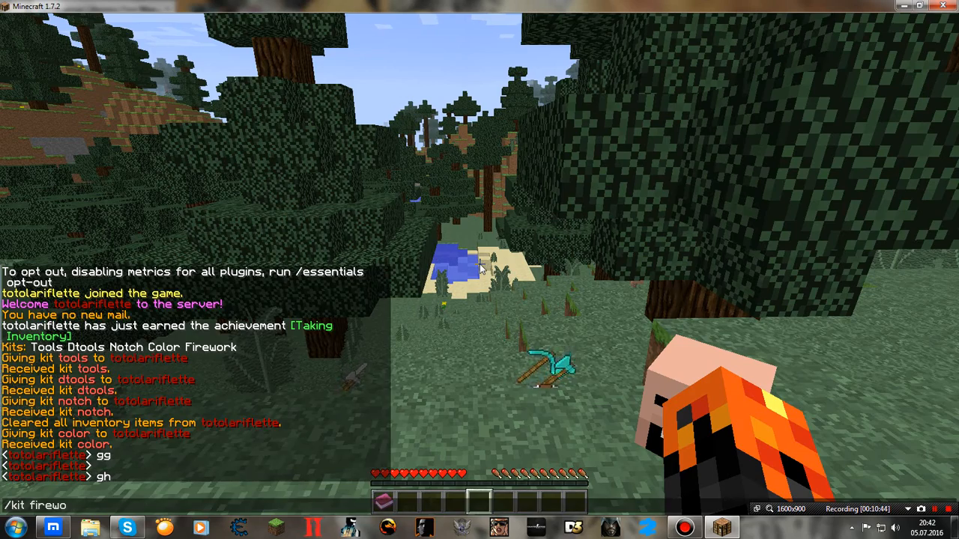
{"action": "key", "text": "Return"}
{"action": "scroll", "coordinate": [479, 270], "scroll_direction": "up", "scroll_amount": 2}
{"action": "right_click", "coordinate": [479, 270]}
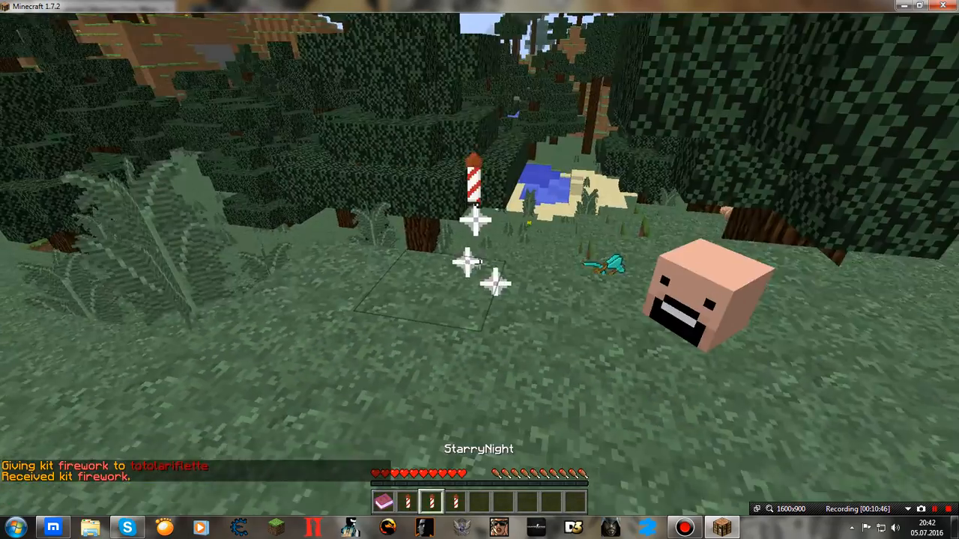
{"action": "scroll", "coordinate": [480, 264], "scroll_direction": "up", "scroll_amount": 1}
{"action": "right_click", "coordinate": [480, 263]}
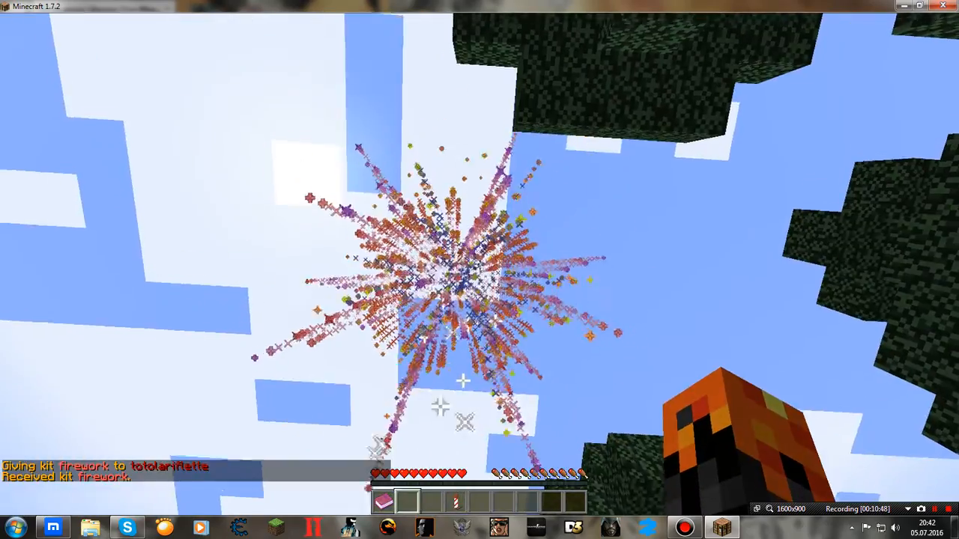
{"action": "scroll", "coordinate": [479, 270], "scroll_direction": "down", "scroll_amount": 2}
{"action": "right_click", "coordinate": [480, 270]}
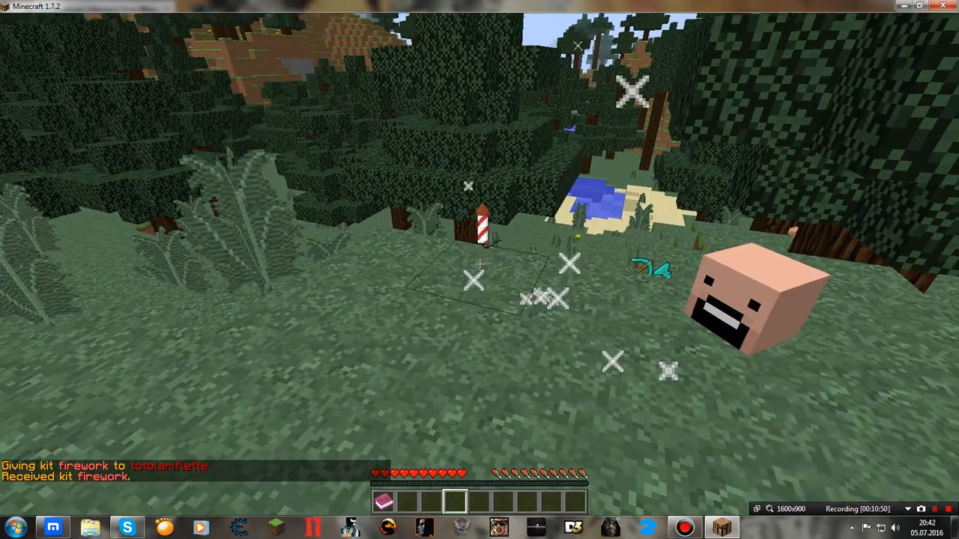
List all available server commands through slash-command completion and read through the list without running one
{"action": "key", "text": "t"}
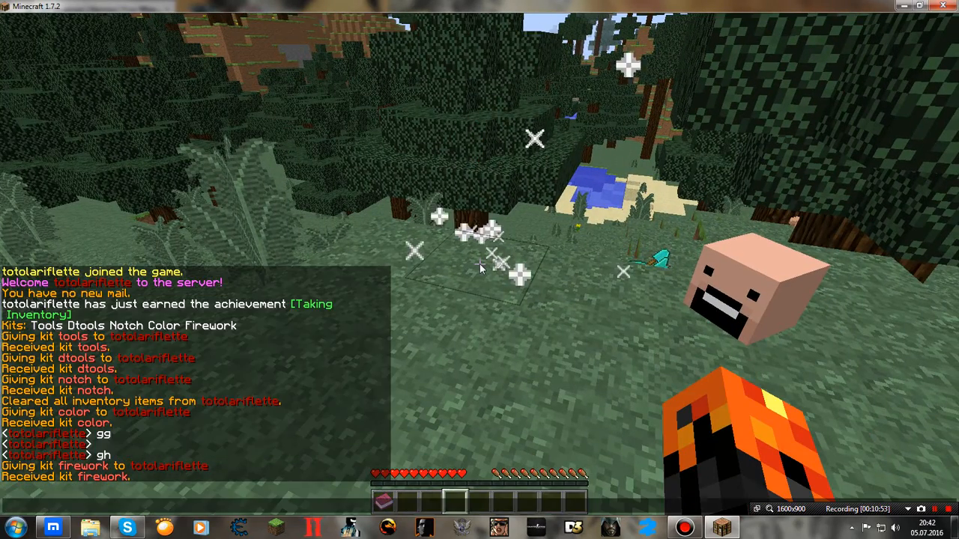
{"action": "type", "text": "/"}
{"action": "key", "text": "Tab"}
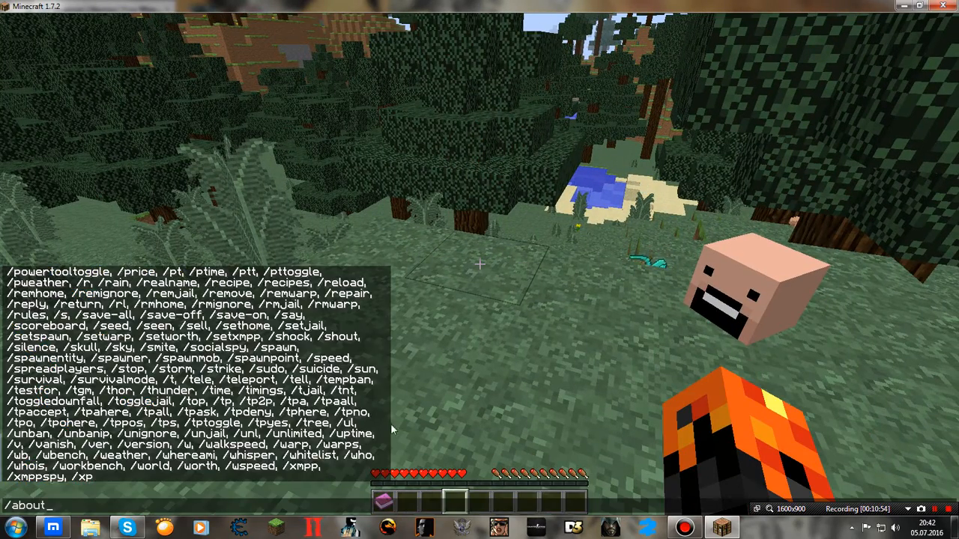
{"action": "scroll", "coordinate": [333, 397], "scroll_direction": "up", "scroll_amount": 15}
{"action": "scroll", "coordinate": [333, 402], "scroll_direction": "up", "scroll_amount": 1}
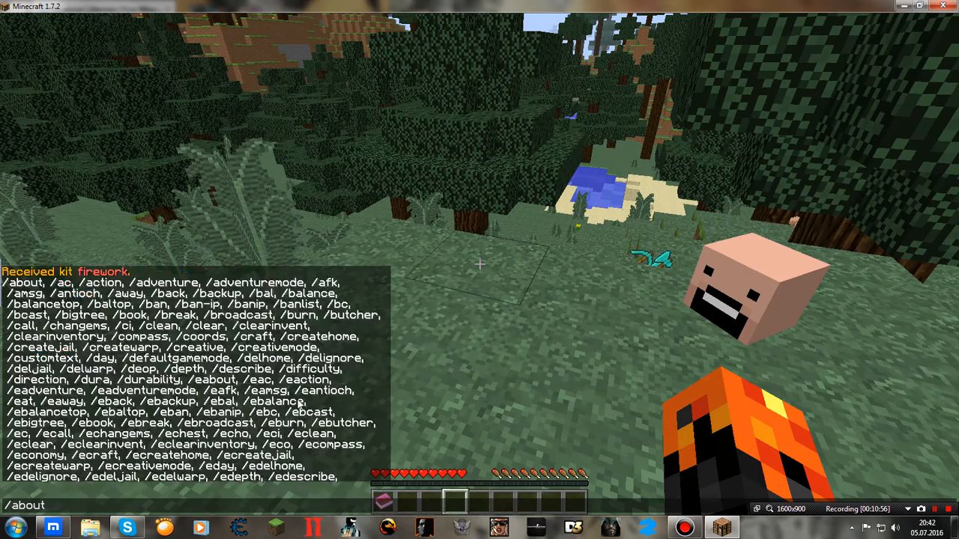
{"action": "scroll", "coordinate": [307, 427], "scroll_direction": "down", "scroll_amount": 6}
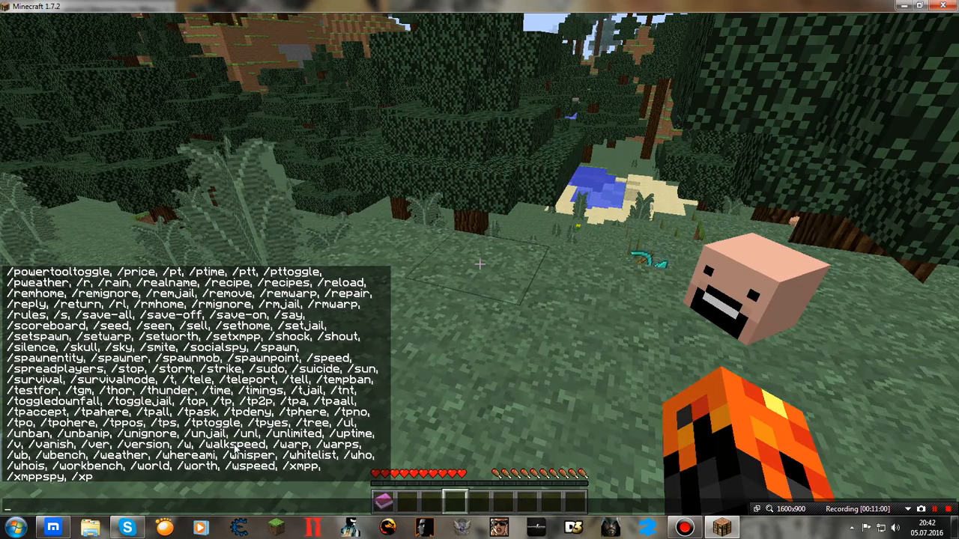
{"action": "key", "text": "Escape"}
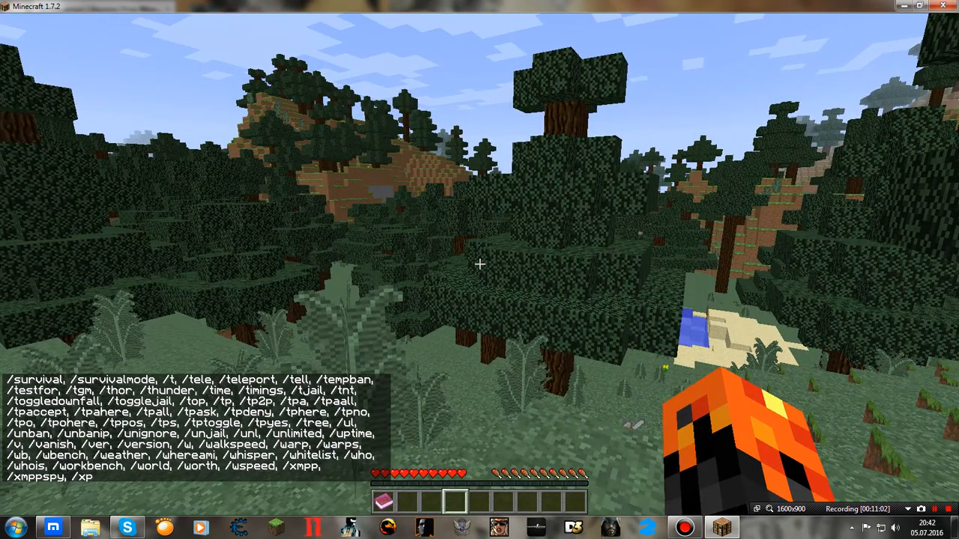
Get the player's own head with /skull and the player's username, and place it on the grass
{"action": "key", "text": "slash"}
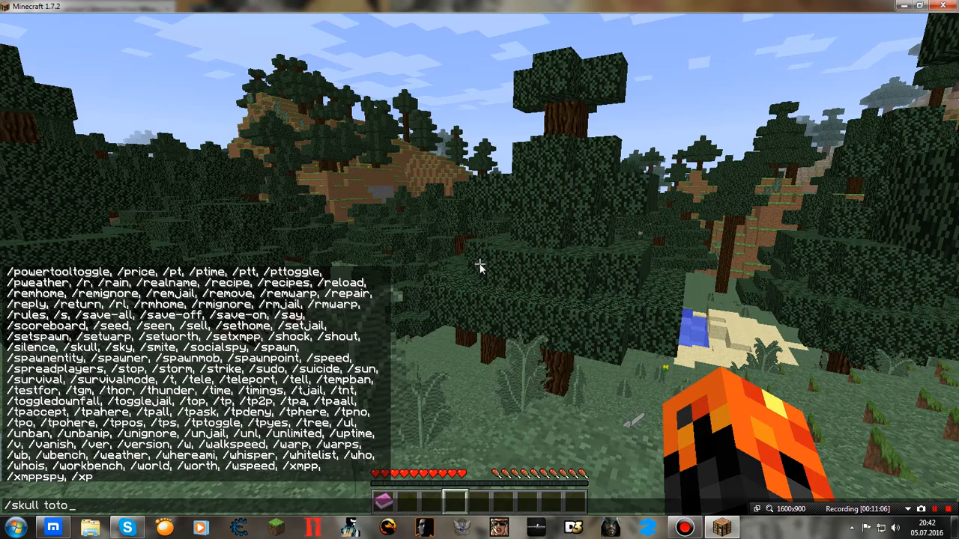
{"action": "type", "text": "skull totolariflett"}
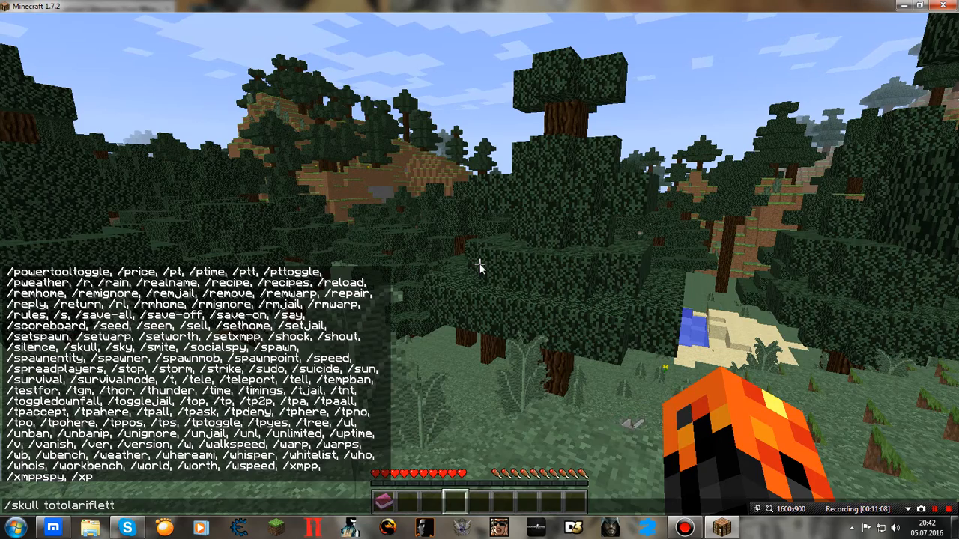
{"action": "type", "text": "e"}
{"action": "key", "text": "Return"}
{"action": "key", "text": "2"}
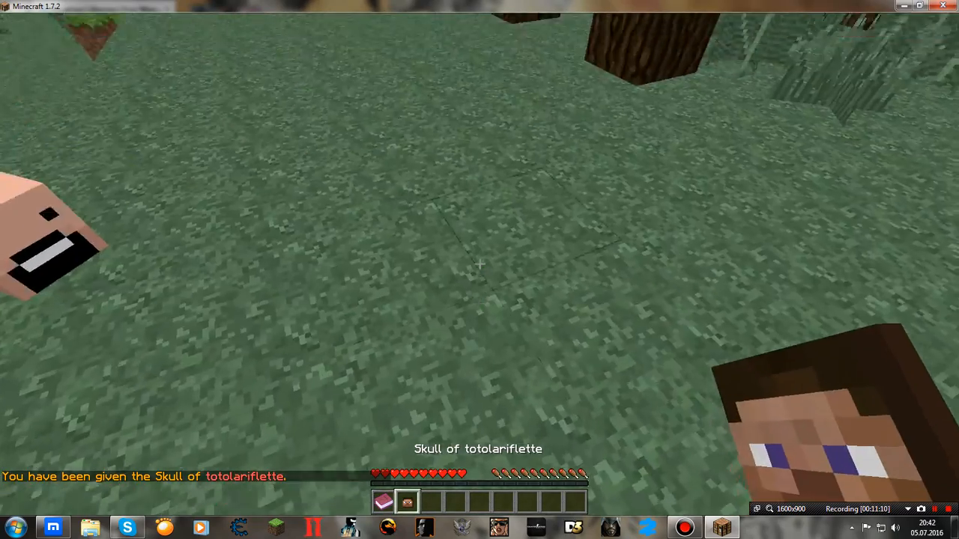
{"action": "right_click", "coordinate": [480, 264]}
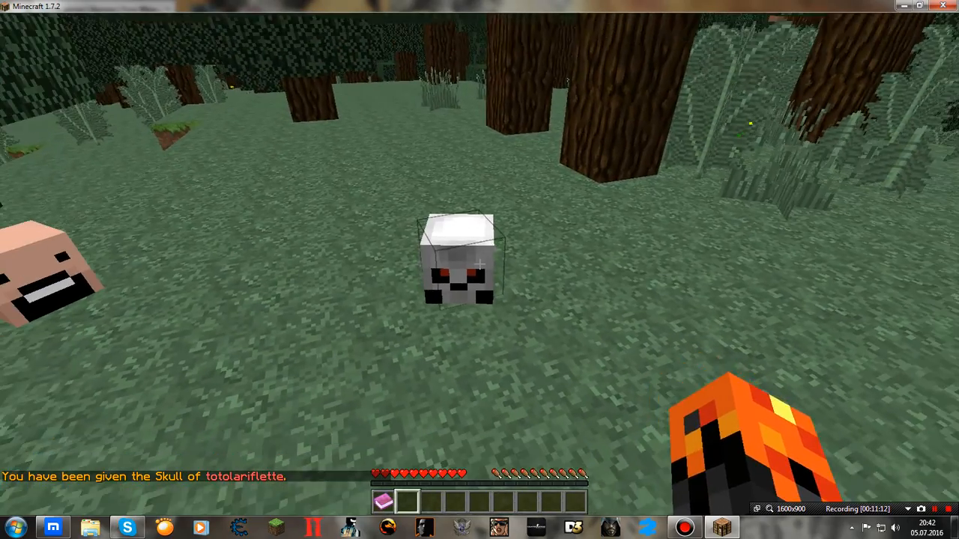
{"action": "left_click", "coordinate": [479, 263]}
{"action": "left_click", "coordinate": [480, 264]}
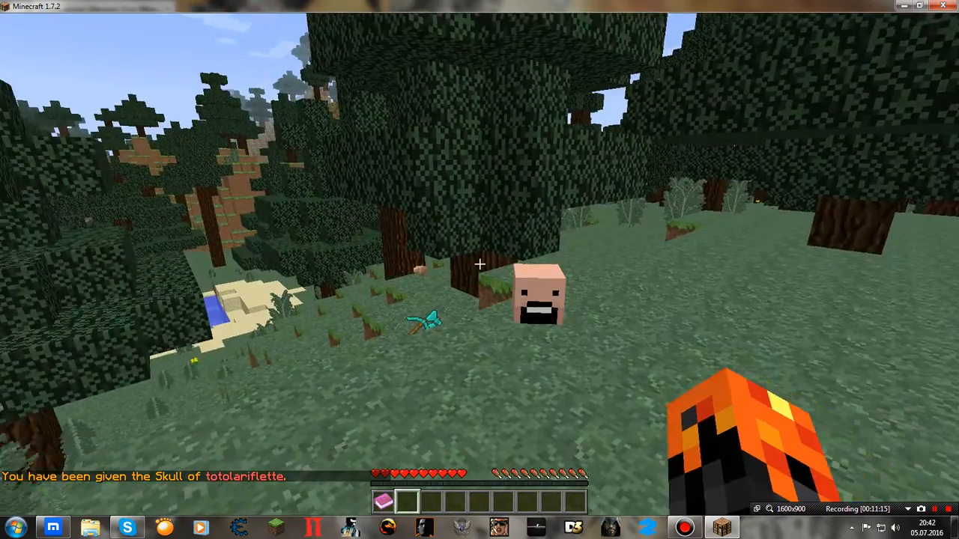
{"action": "left_click", "coordinate": [479, 264]}
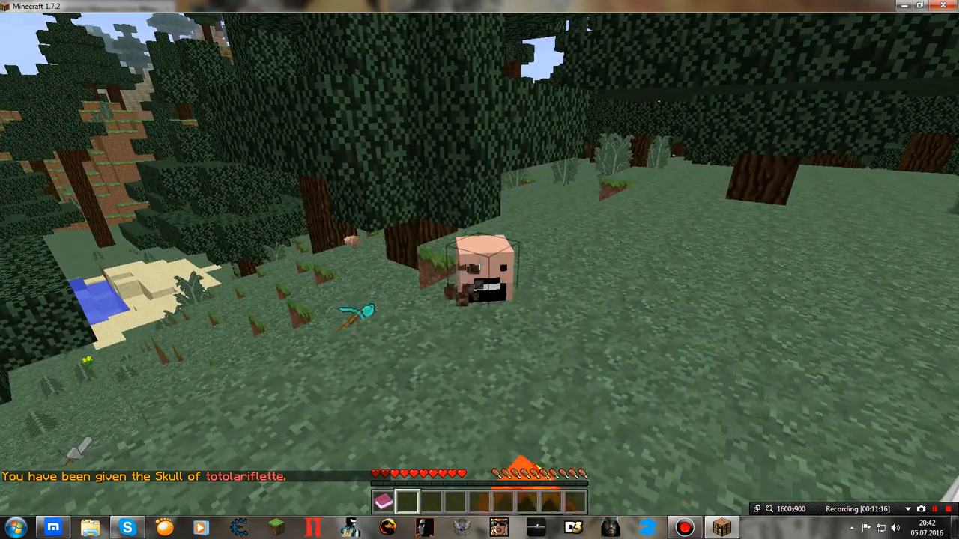
{"action": "left_click", "coordinate": [480, 264]}
{"action": "left_click", "coordinate": [479, 264]}
{"action": "left_click", "coordinate": [480, 264]}
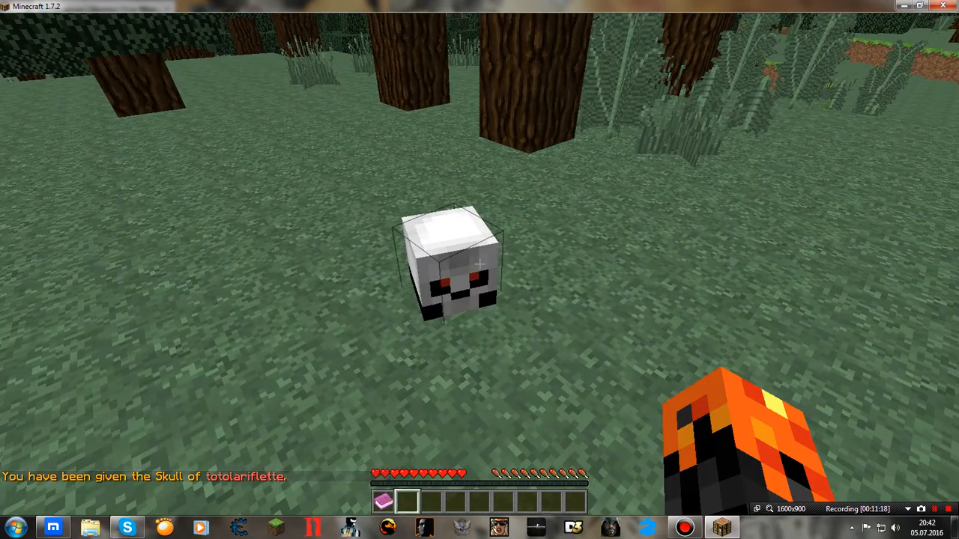
{"action": "key", "text": "slash"}
{"action": "key", "text": "Tab"}
{"action": "key", "text": "Escape"}
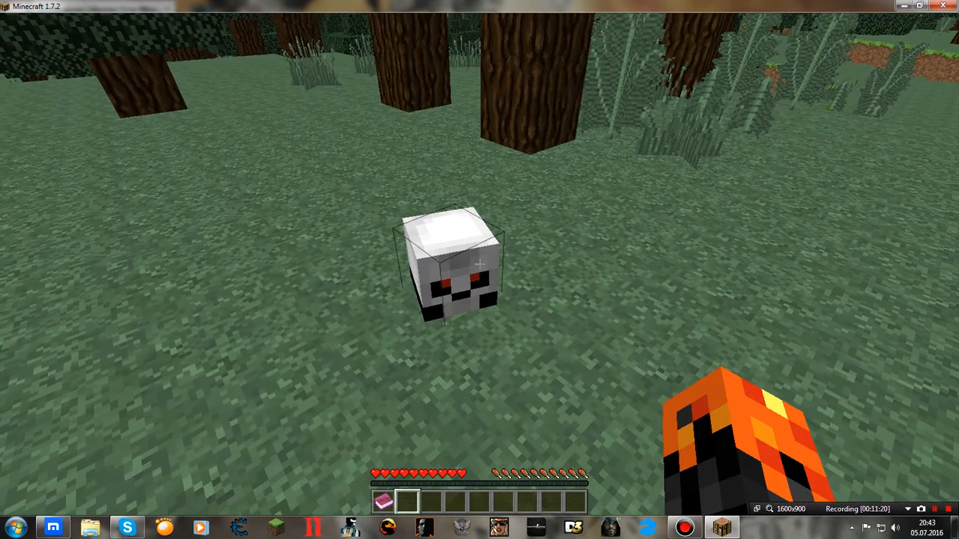
{"action": "left_click", "coordinate": [479, 263]}
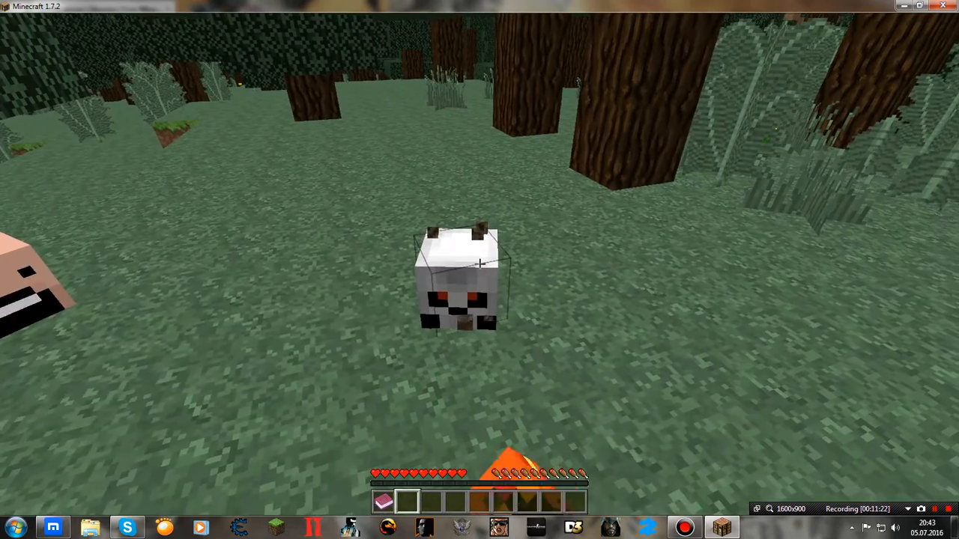
Bring up the command list again and switch the game mode to creative with /gmc
{"action": "key", "text": "slash"}
{"action": "key", "text": "Tab"}
{"action": "type", "text": "g"}
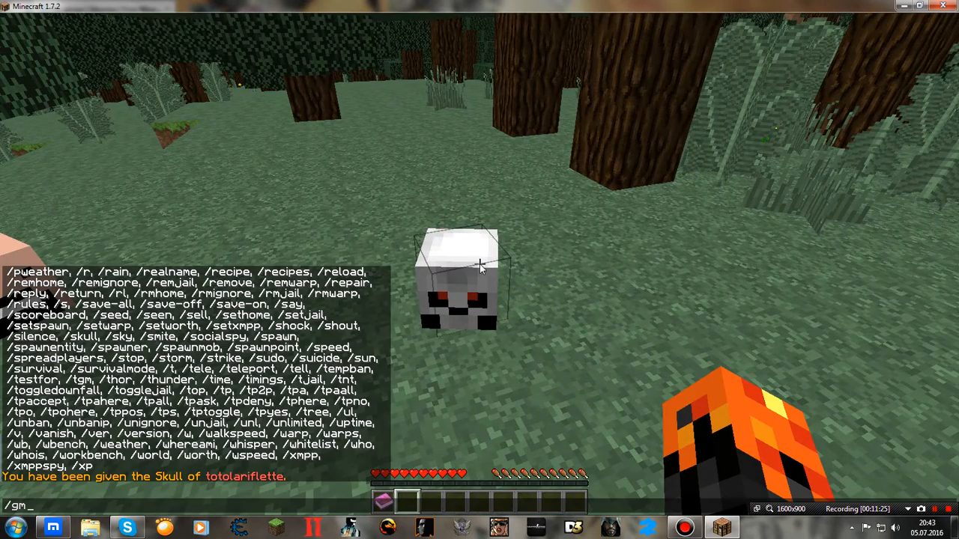
{"action": "type", "text": "mc"}
{"action": "key", "text": "Return"}
Switch the game mode to survival with /gms
{"action": "key", "text": "slash"}
{"action": "type", "text": "gmc"}
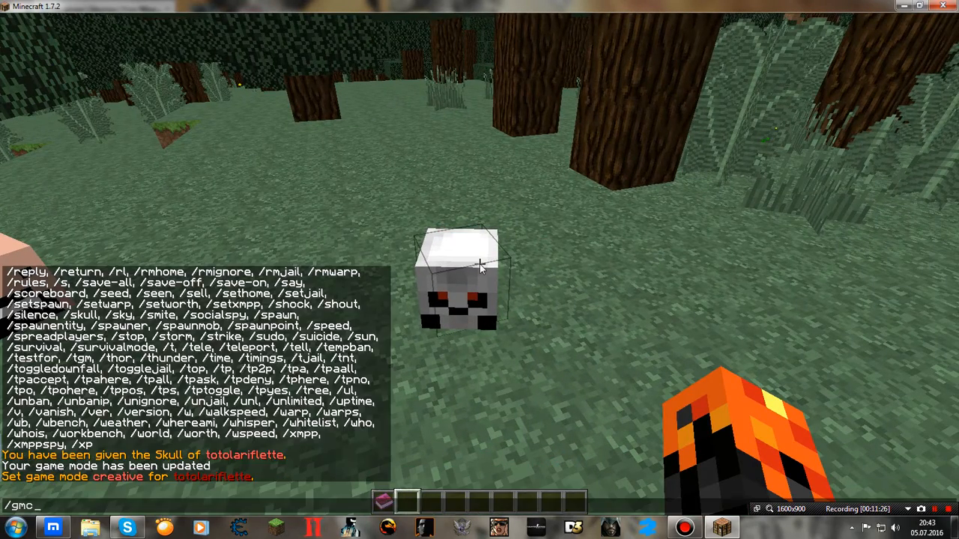
{"action": "key", "text": "BackSpace"}
{"action": "type", "text": "s"}
{"action": "key", "text": "Return"}
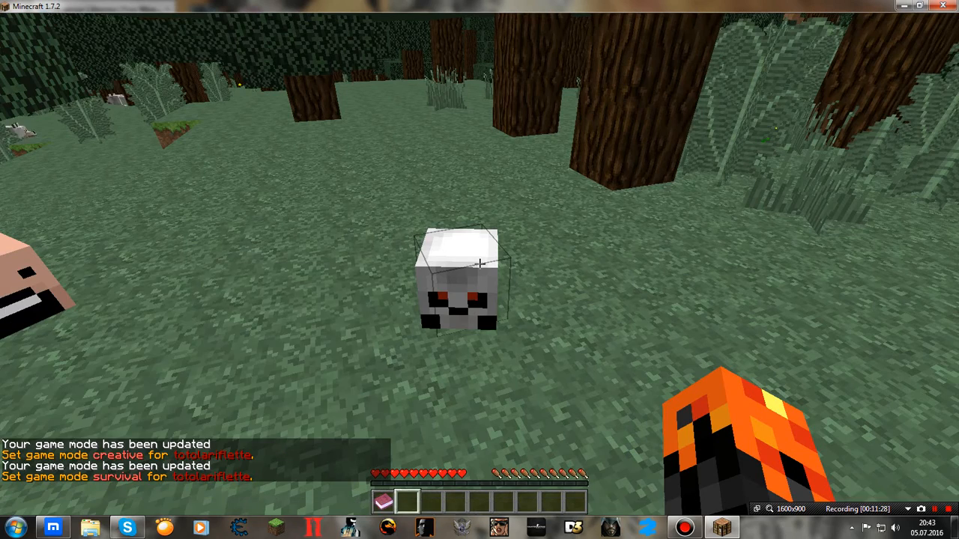
Try running the /gm command without any arguments
{"action": "key", "text": "slash"}
{"action": "type", "text": "gm"}
{"action": "key", "text": "Return"}
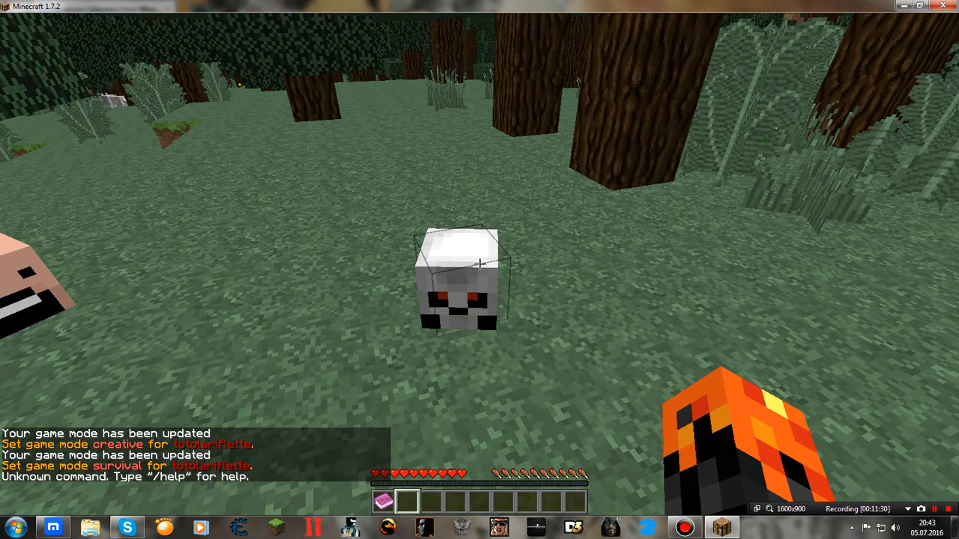
Look at the game mode options on the inventory screen and return to the game
{"action": "key", "text": "e"}
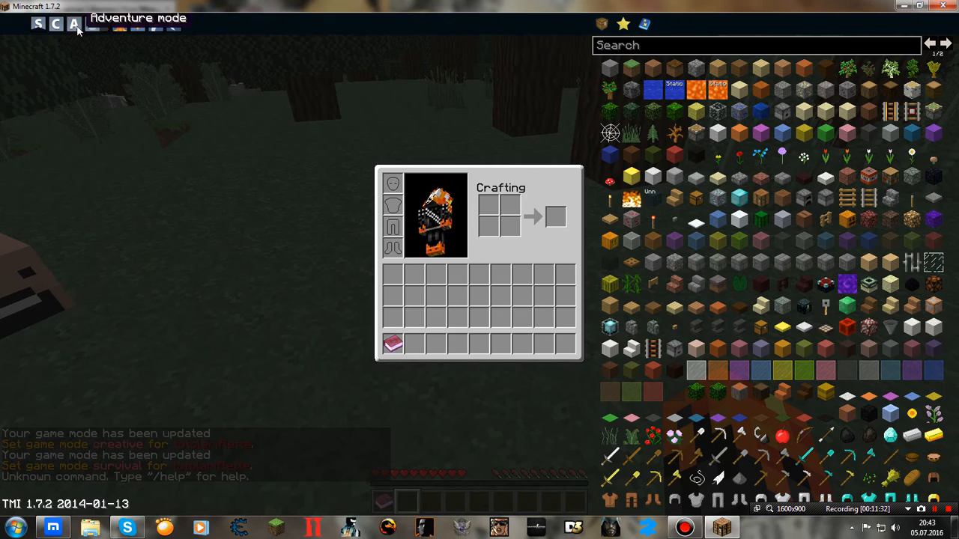
{"action": "key", "text": "e"}
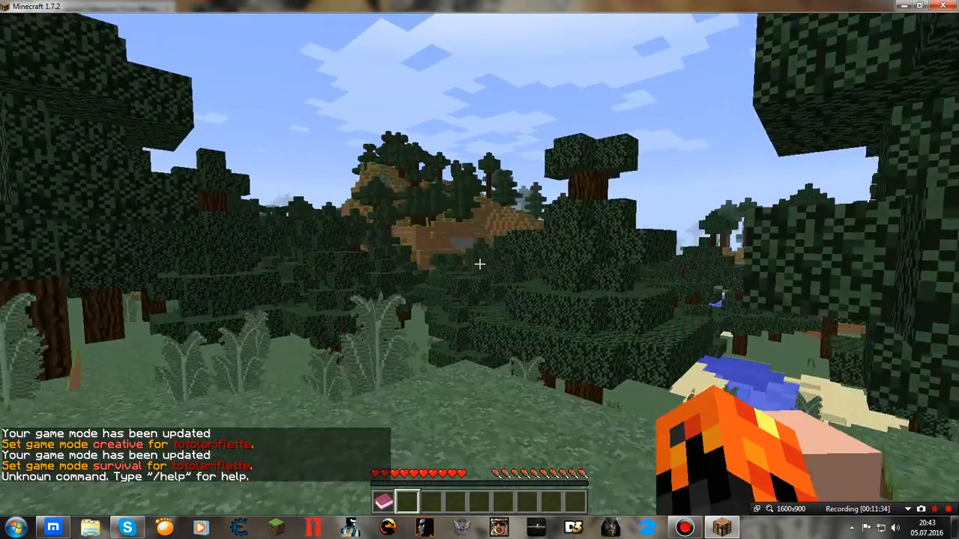
{"action": "scroll", "coordinate": [479, 264], "scroll_direction": "down", "scroll_amount": 3}
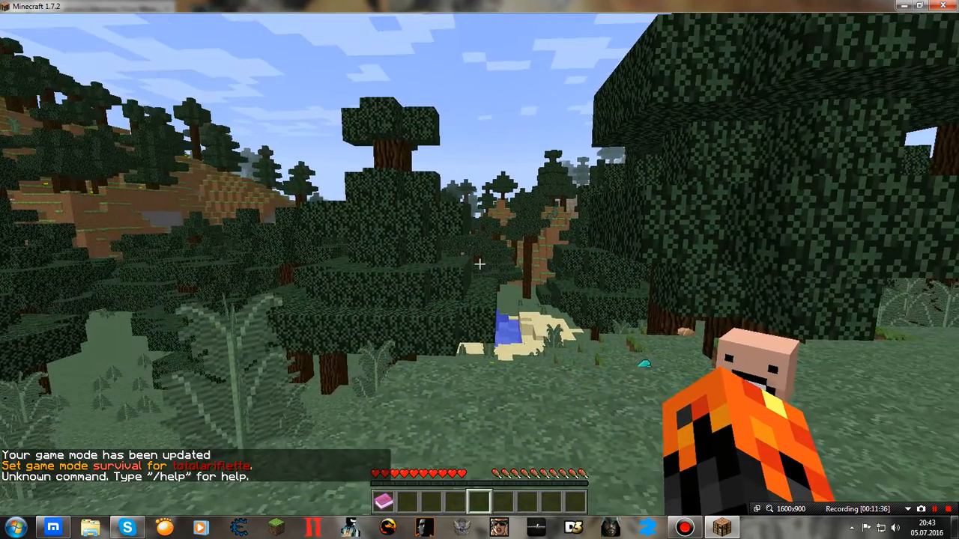